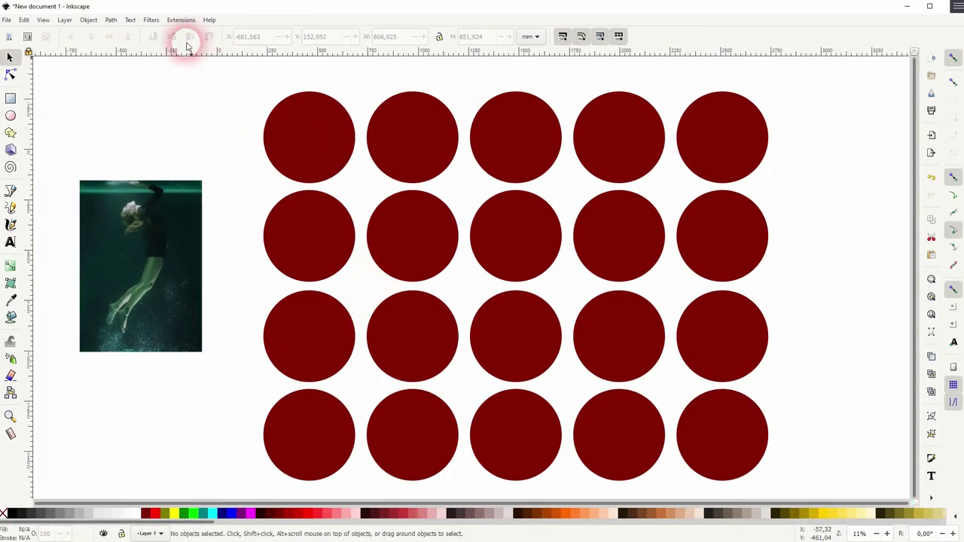
Show the Extensions > Color submenu and browse its effects down to Replace color.
click(181, 20)
mouse_move(238, 70)
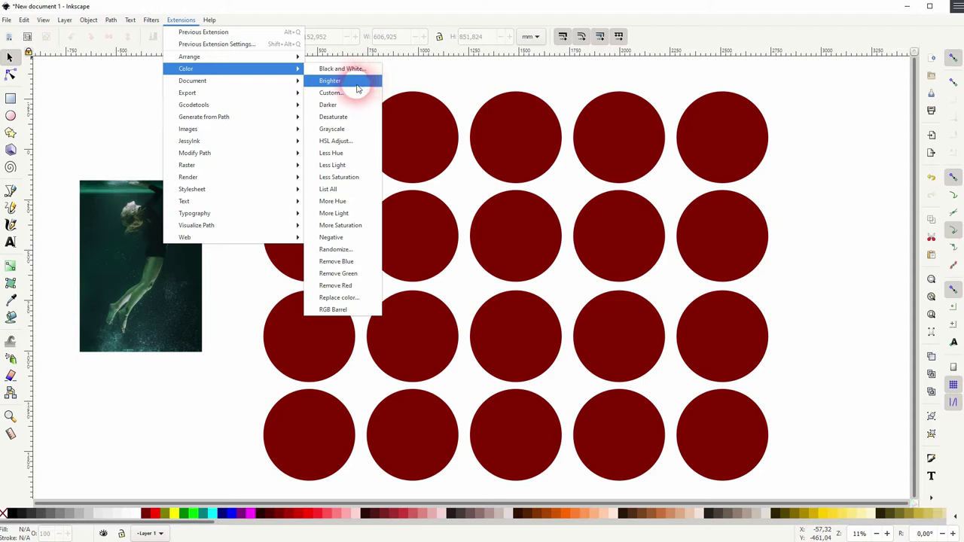
Select the top-left circle and try Black and White at threshold 122 with live preview.
click(232, 312)
click(315, 163)
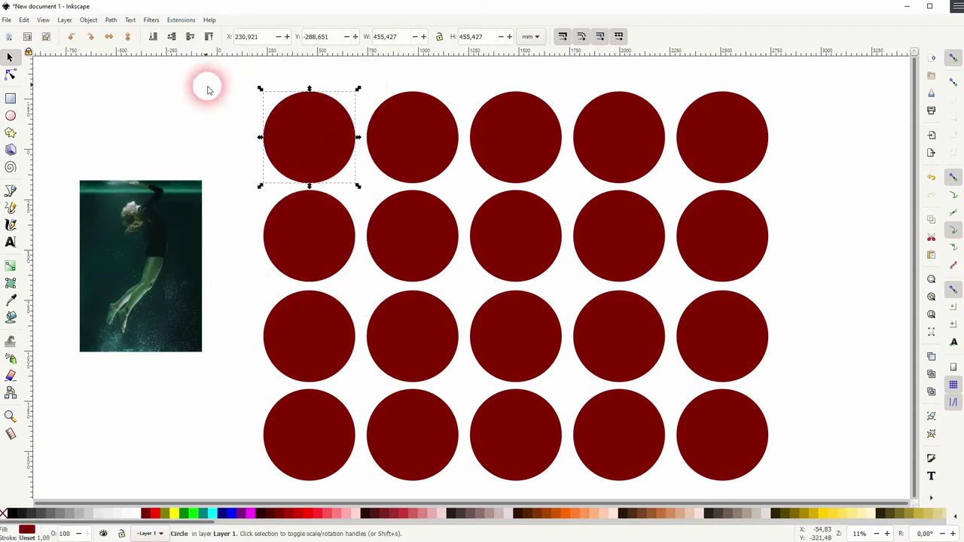
click(180, 20)
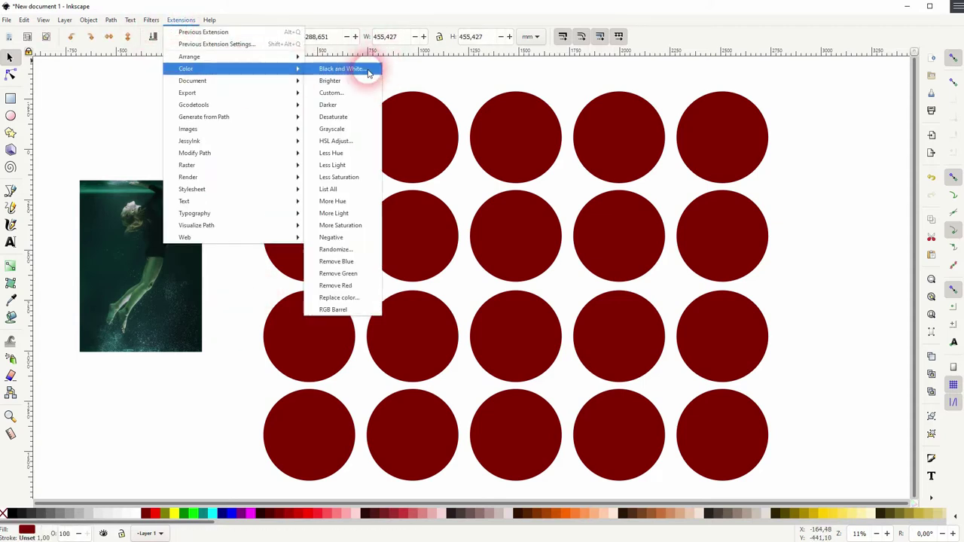
click(368, 70)
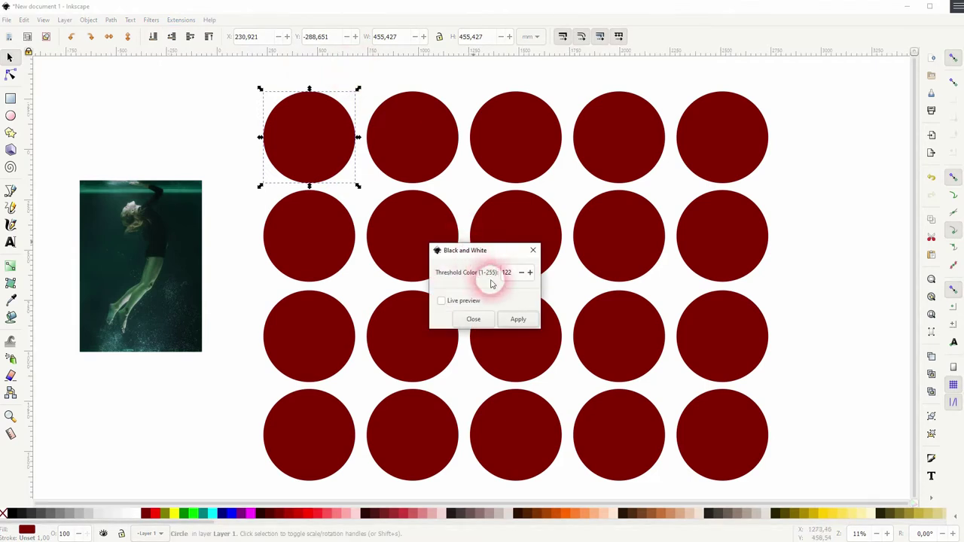
drag(517, 273, 480, 278)
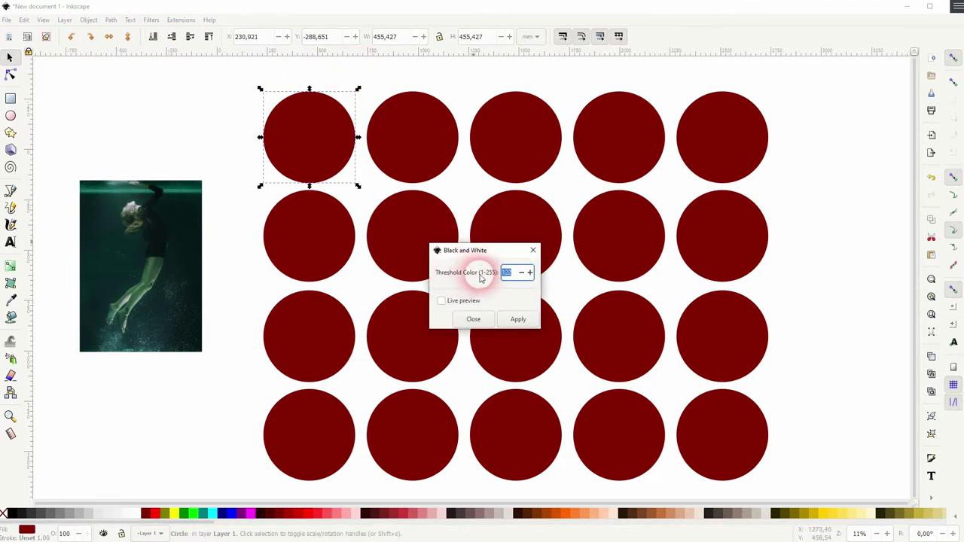
click(442, 302)
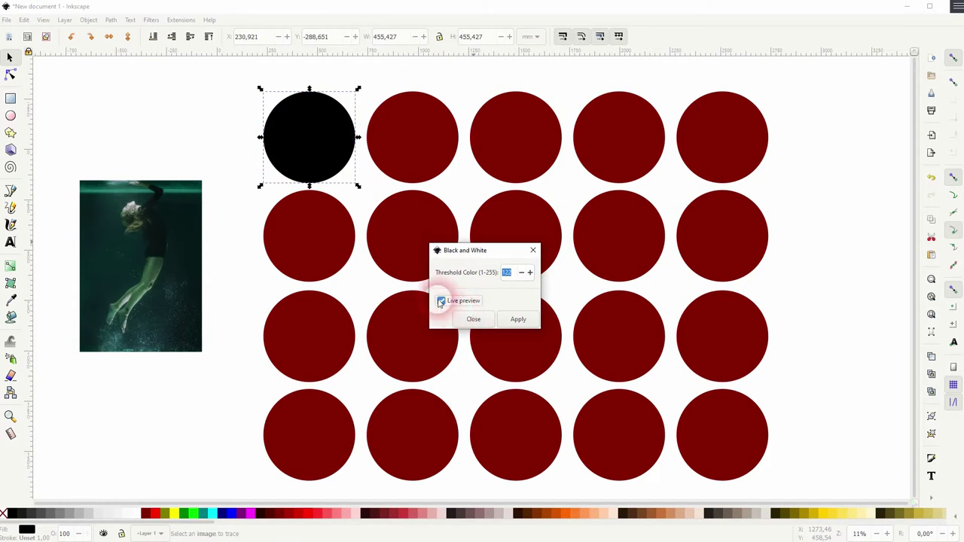
click(308, 132)
click(519, 310)
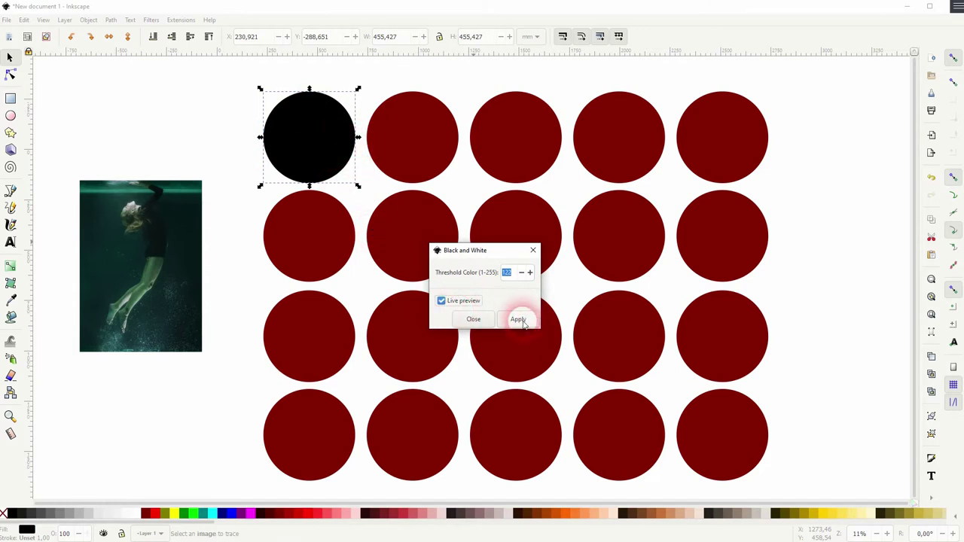
Compare the Black and White preview at thresholds 1 and 255.
click(517, 271)
click(488, 274)
text(1)
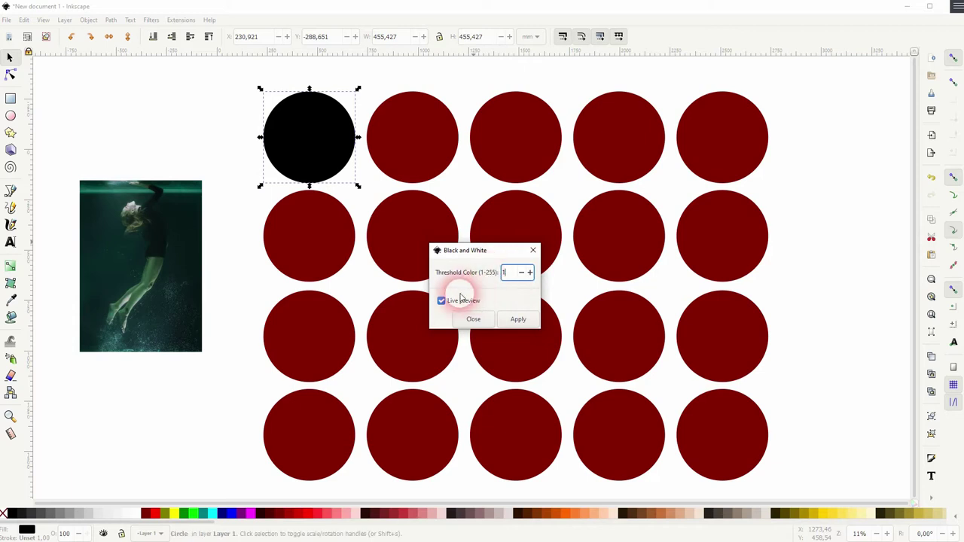
click(442, 301)
click(441, 302)
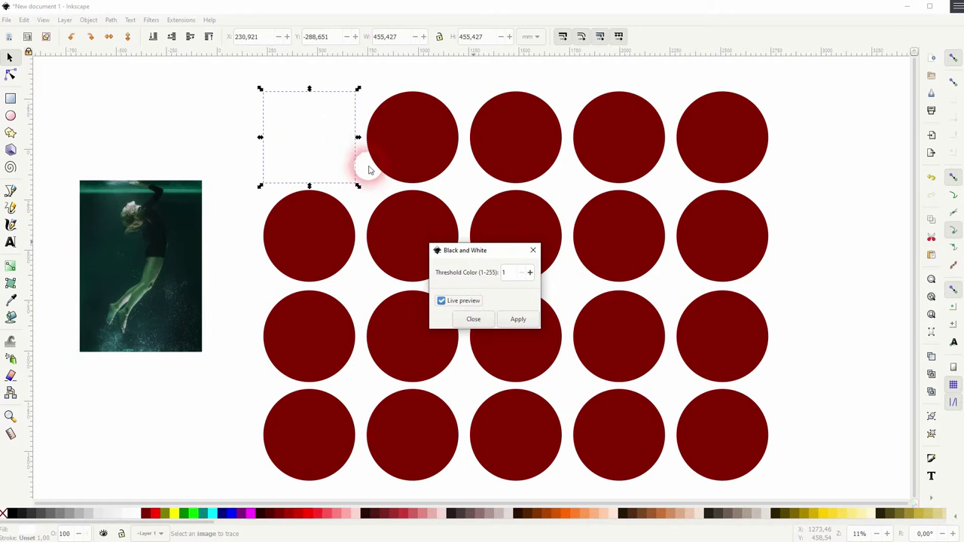
drag(519, 272, 499, 275)
text(255)
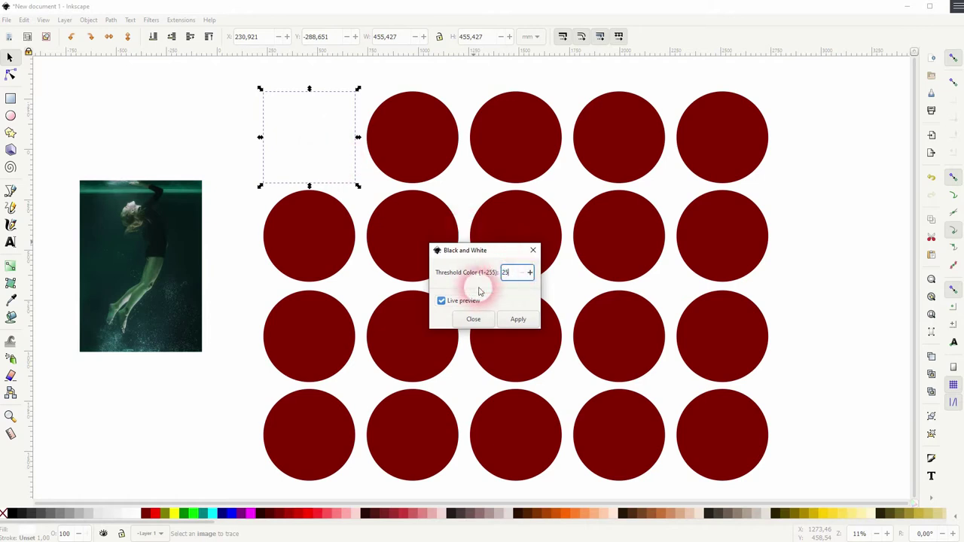
click(442, 301)
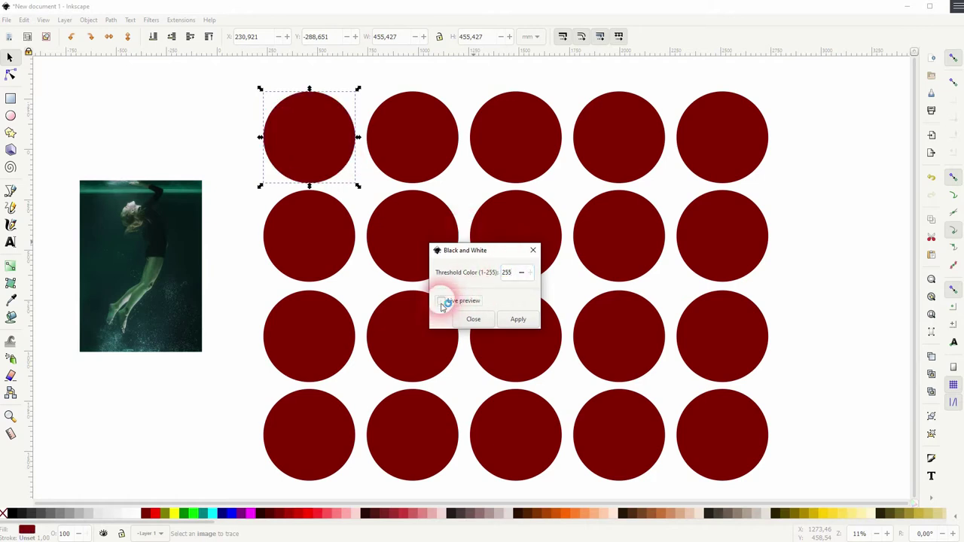
click(441, 301)
click(315, 138)
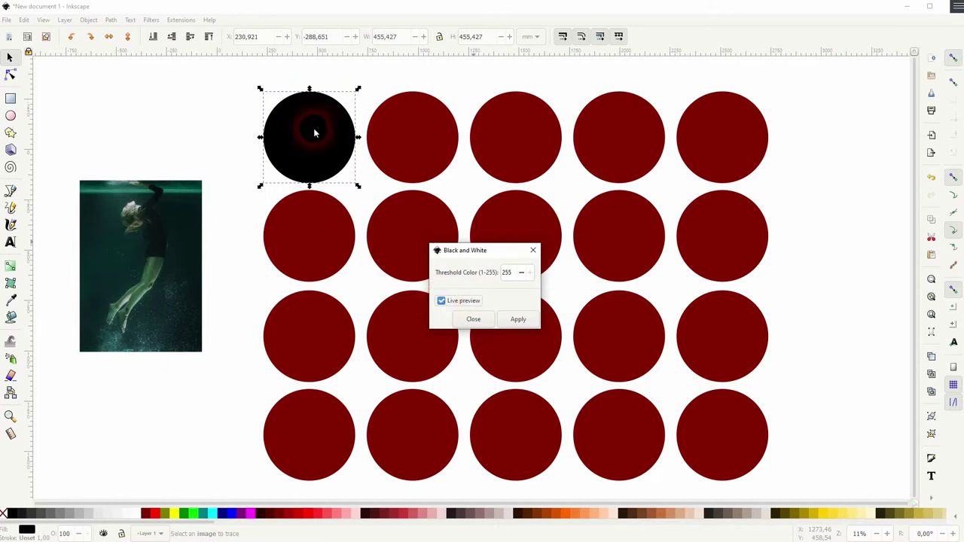
click(518, 318)
Return the threshold to 122, apply it, and close the Black and White dialog.
drag(518, 273, 475, 277)
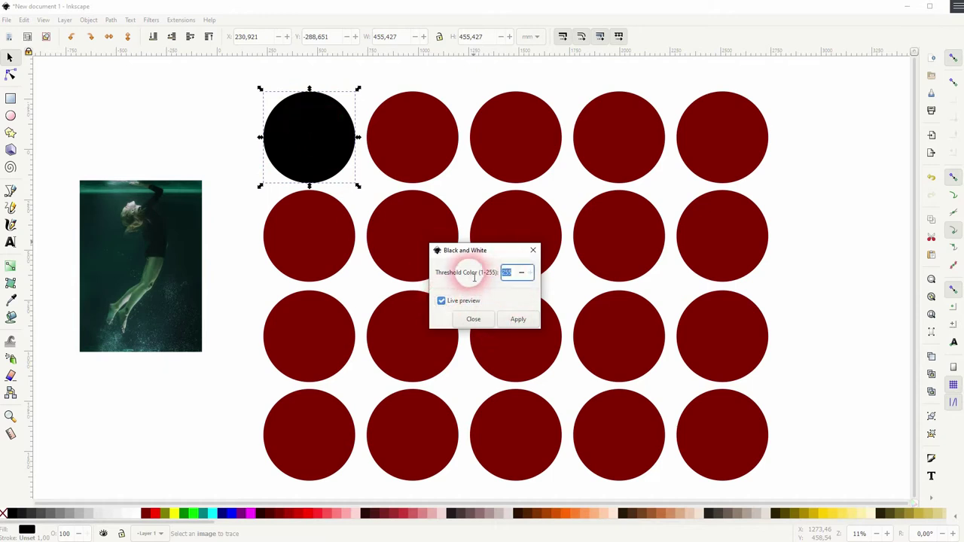
text(122)
click(442, 308)
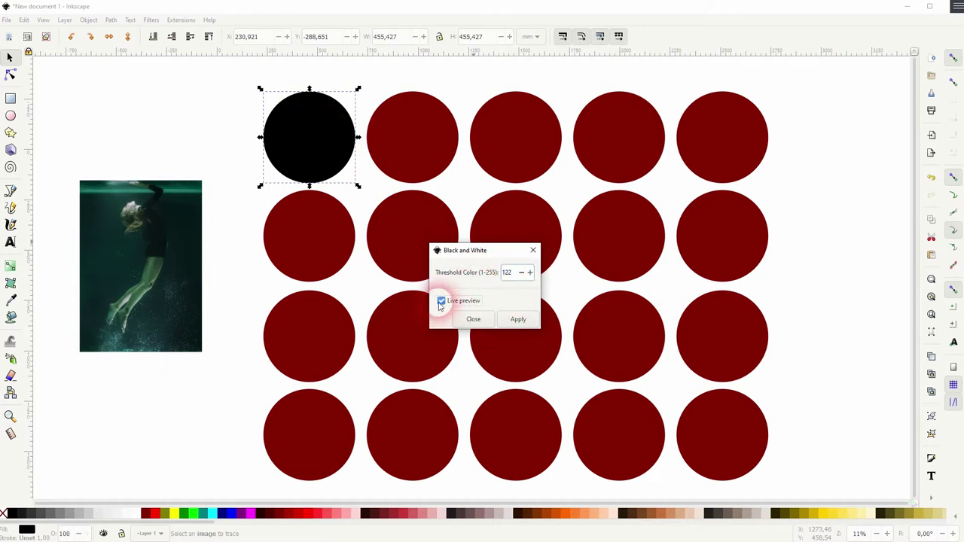
click(519, 319)
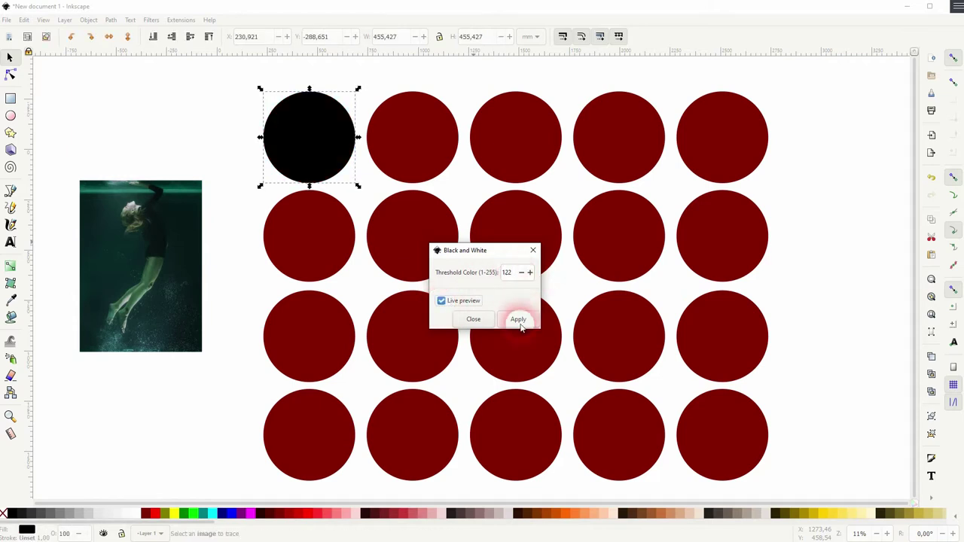
click(533, 250)
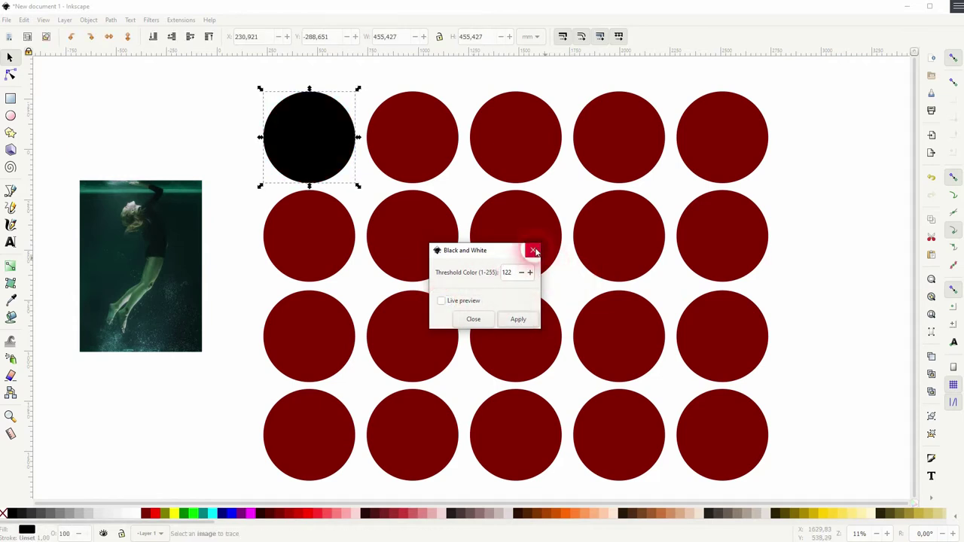
Brighten the second top-row circle with the Brighter effect.
click(389, 153)
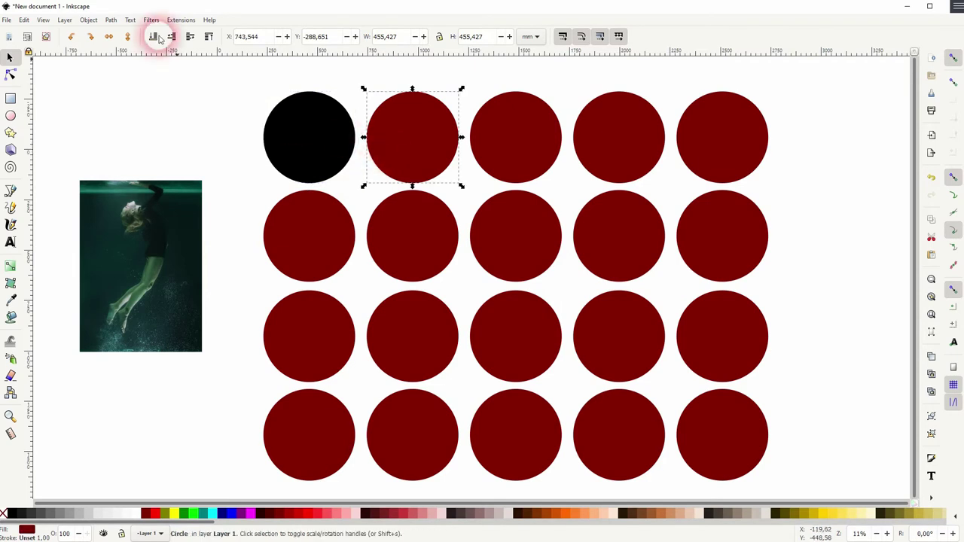
click(180, 20)
click(245, 69)
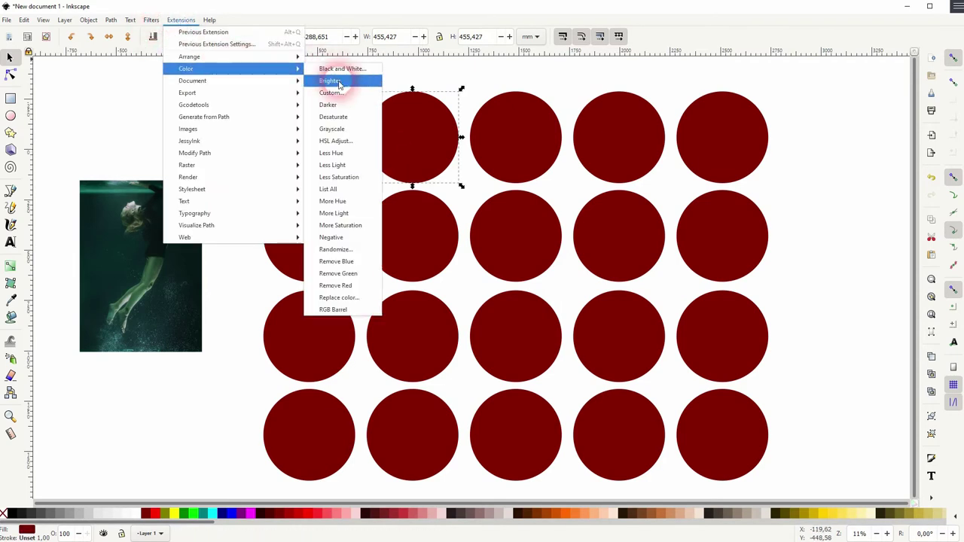
click(339, 86)
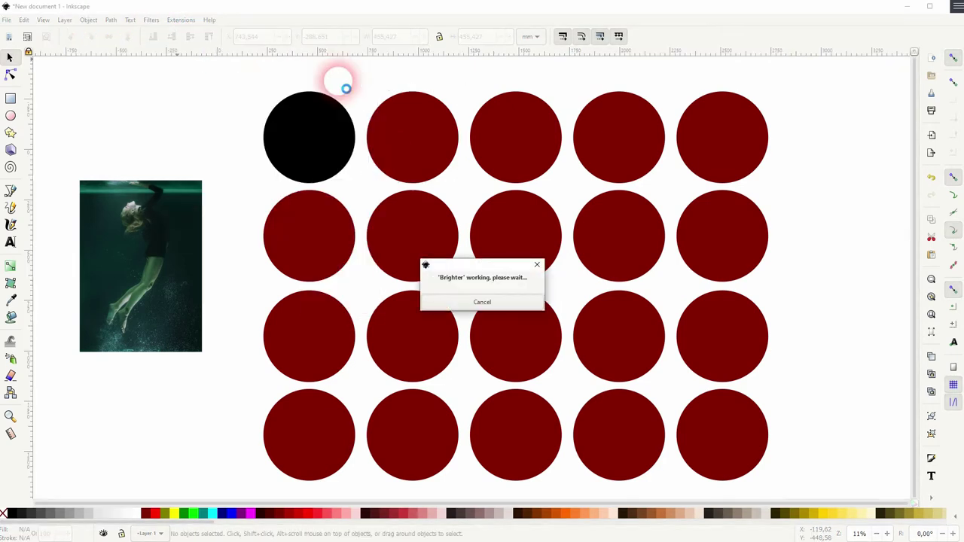
Darken the third top-row circle with the Darker effect.
click(503, 136)
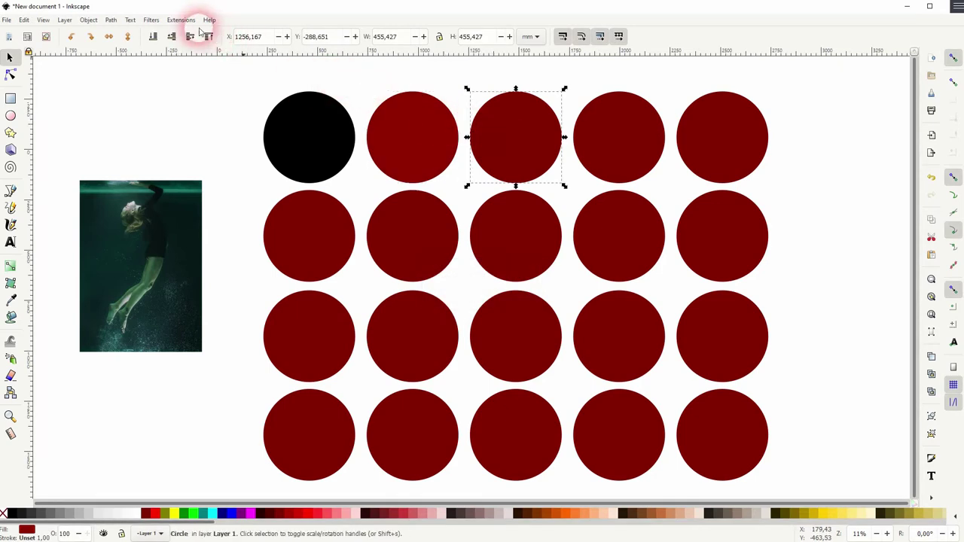
click(181, 20)
mouse_move(237, 69)
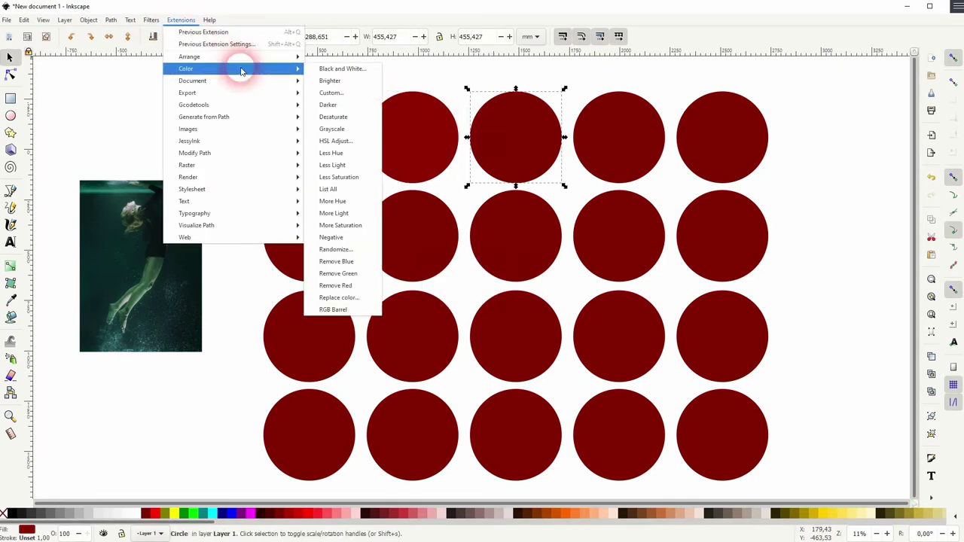
click(350, 87)
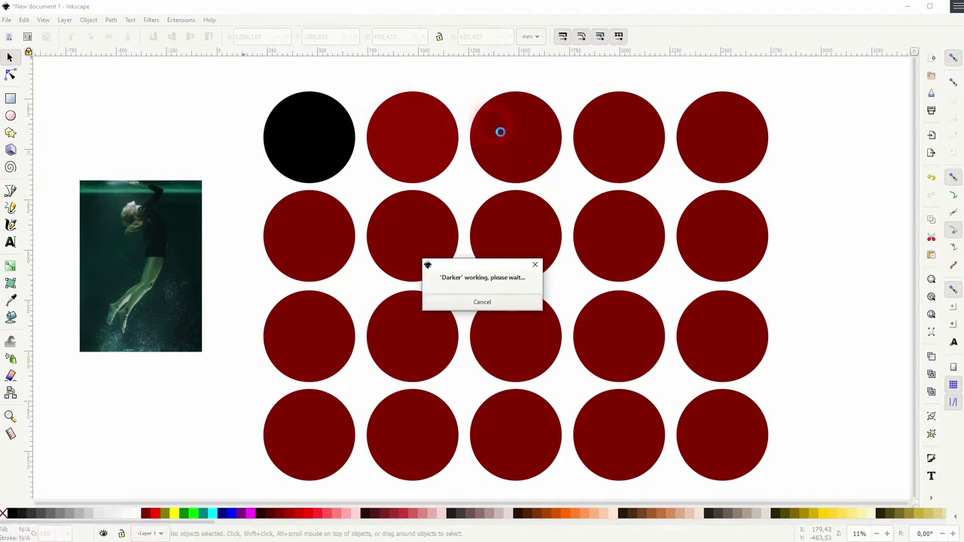
Undo the accidental move of the fourth top-row circle with Ctrl+Z.
scroll(473, 152, up, 2)
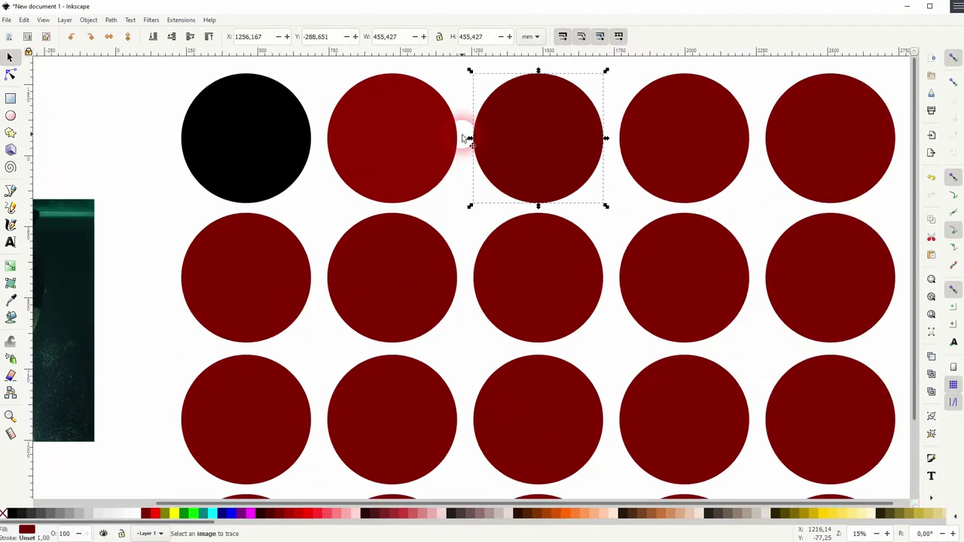
drag(759, 135, 433, 155)
click(316, 146)
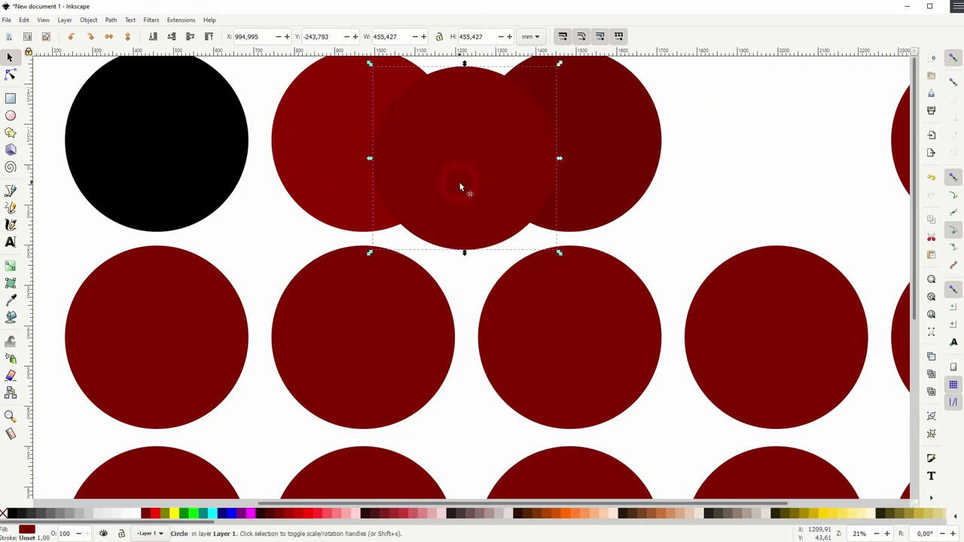
scroll(461, 186, down, 1)
key(ctrl+z)
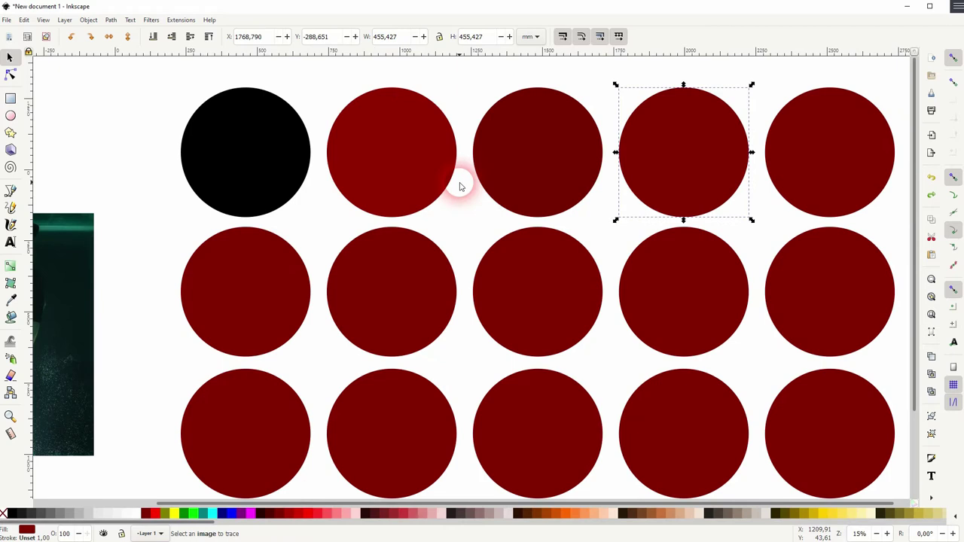
scroll(461, 186, down, 1)
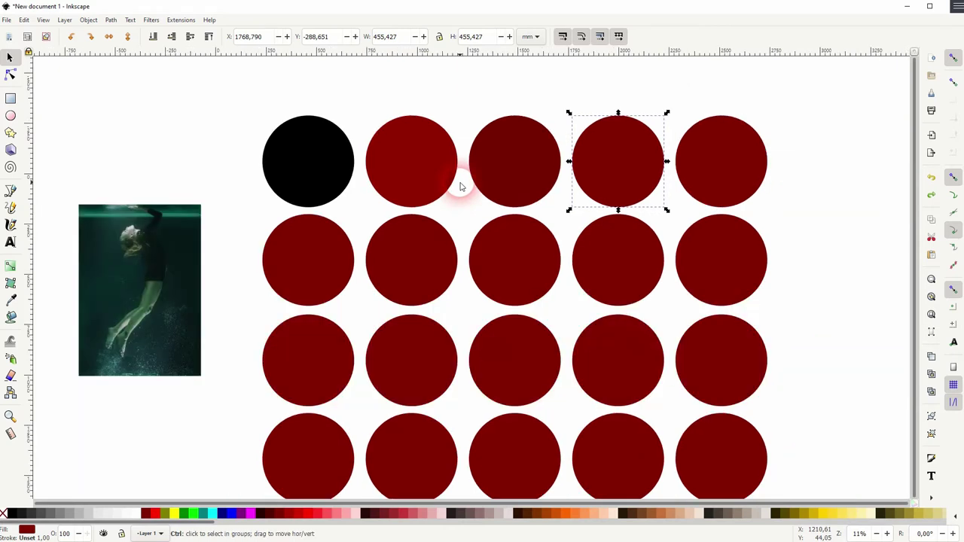
Desaturate the fifth top-row circle so it turns grey.
click(697, 167)
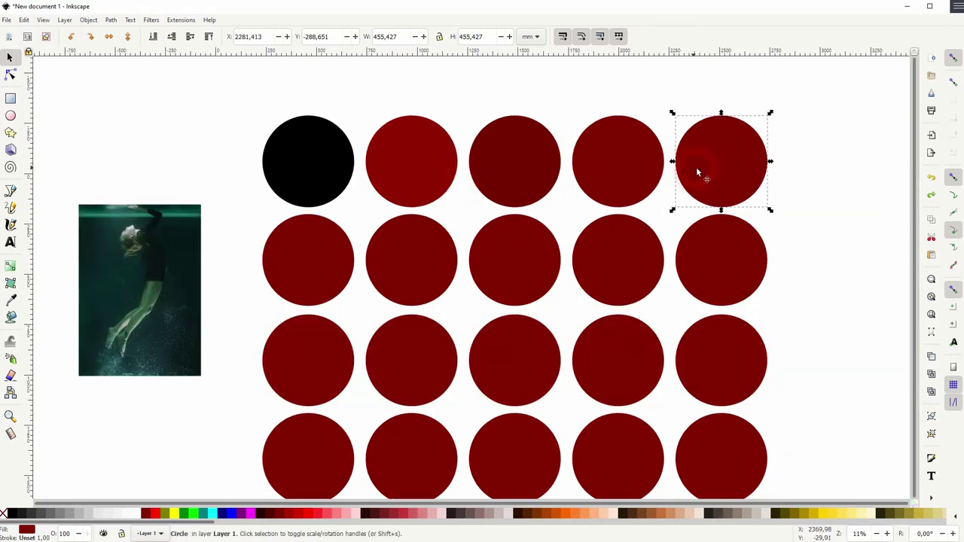
click(181, 19)
mouse_move(237, 69)
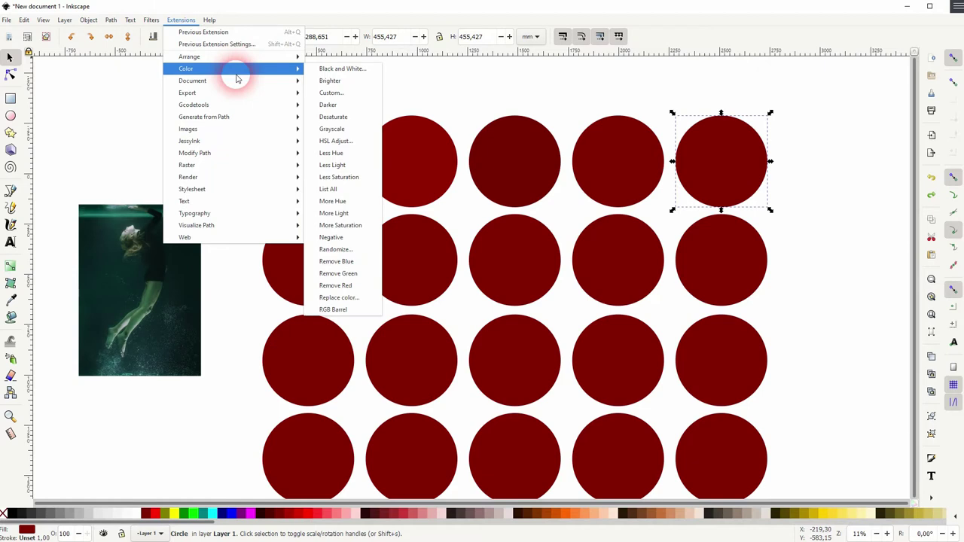
click(351, 118)
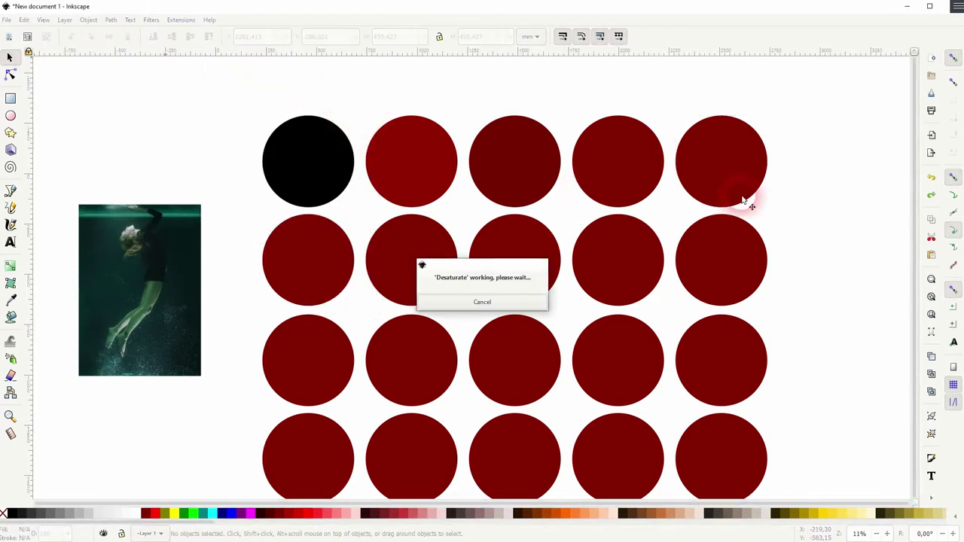
Desaturate the underwater photo, then deselect everything.
click(153, 284)
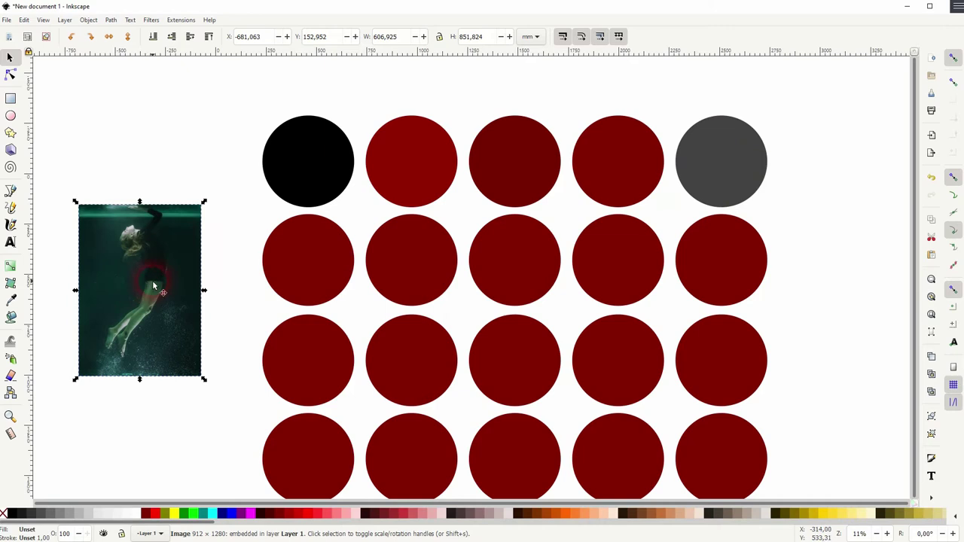
click(180, 21)
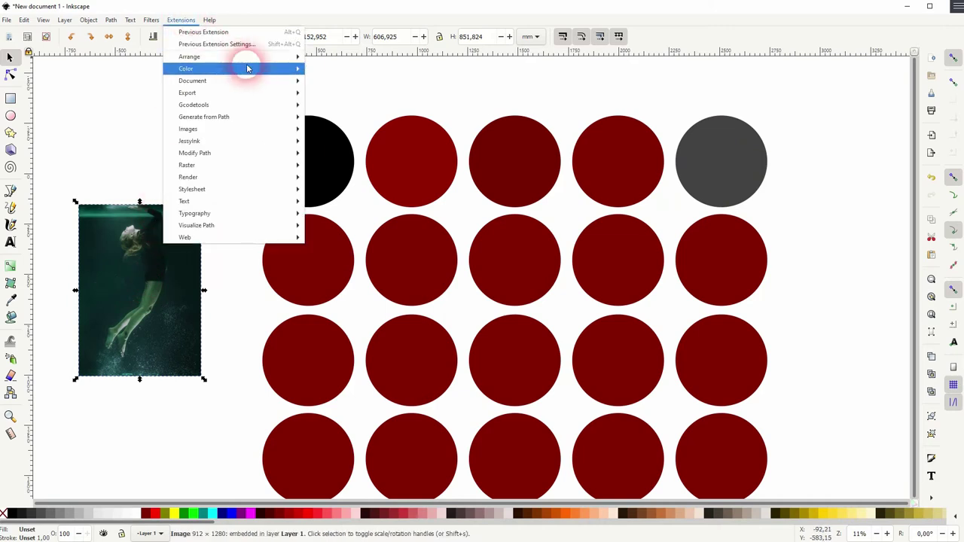
mouse_move(252, 71)
click(363, 117)
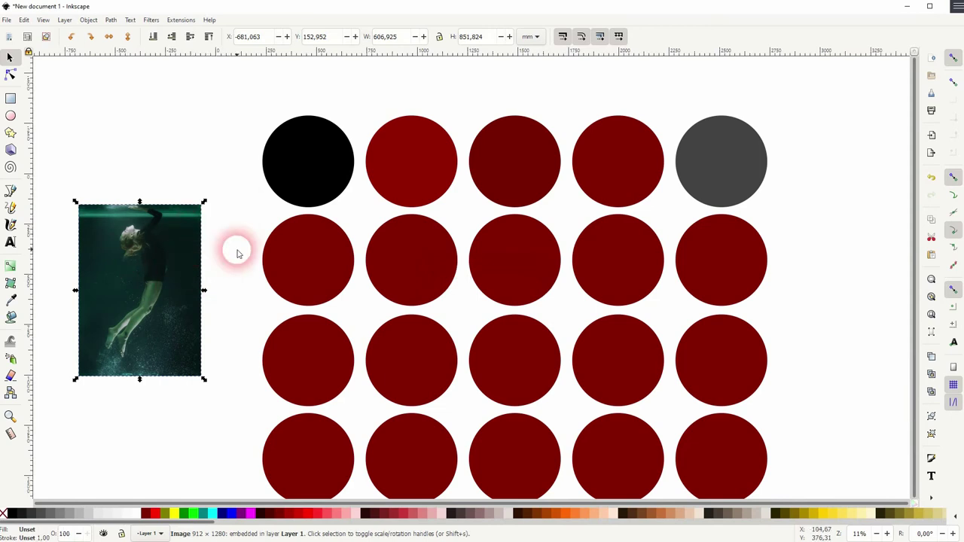
click(245, 284)
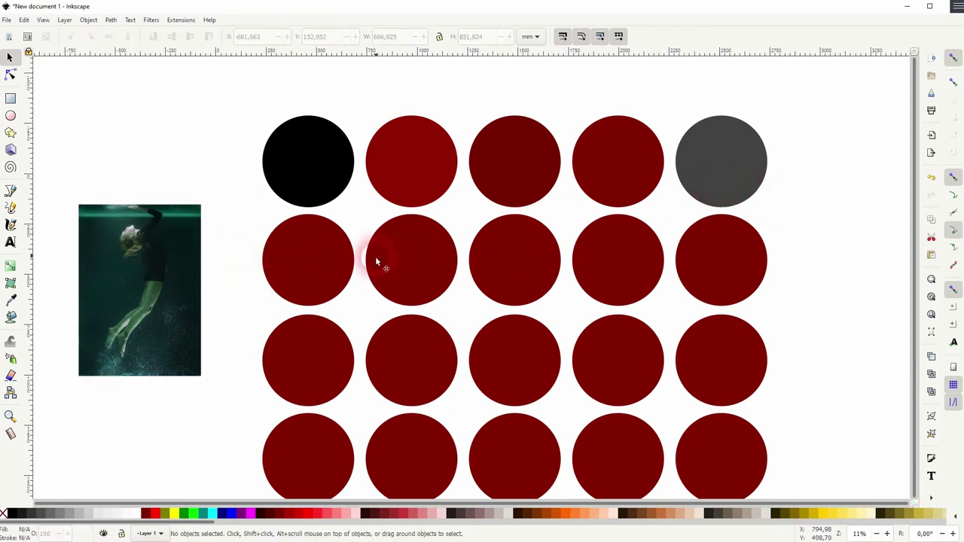
Apply the Negative effect to the second row's first circle, turning it pale cyan.
click(316, 272)
scroll(388, 286, down, 1)
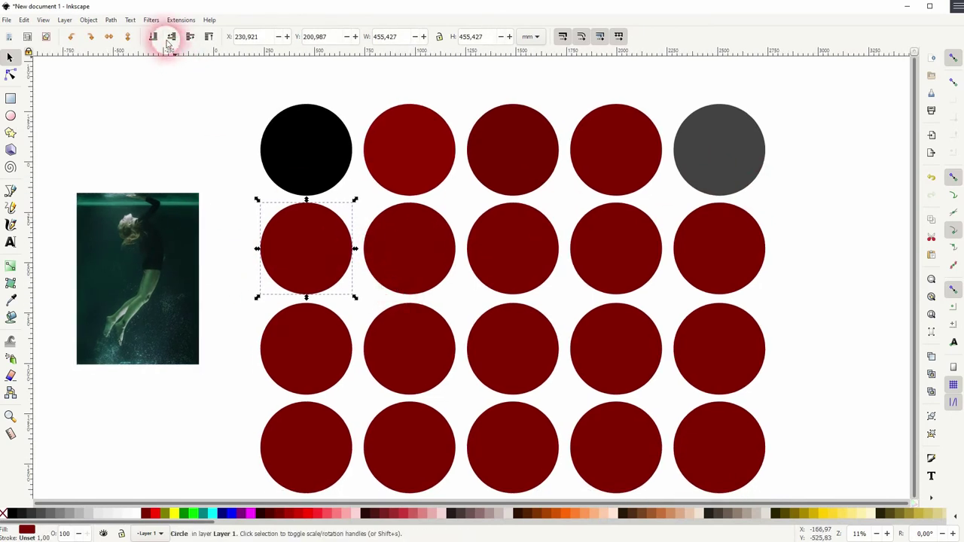
click(181, 19)
mouse_move(278, 71)
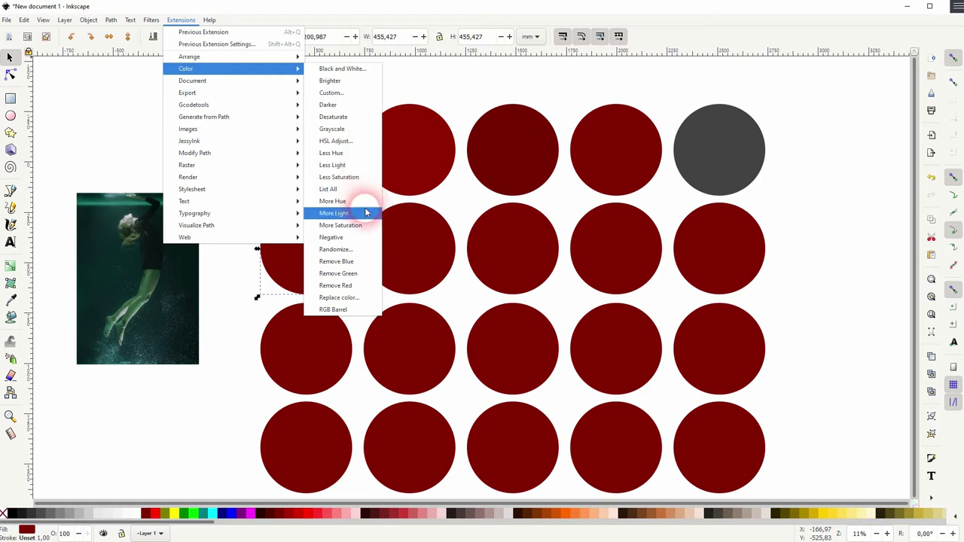
click(367, 238)
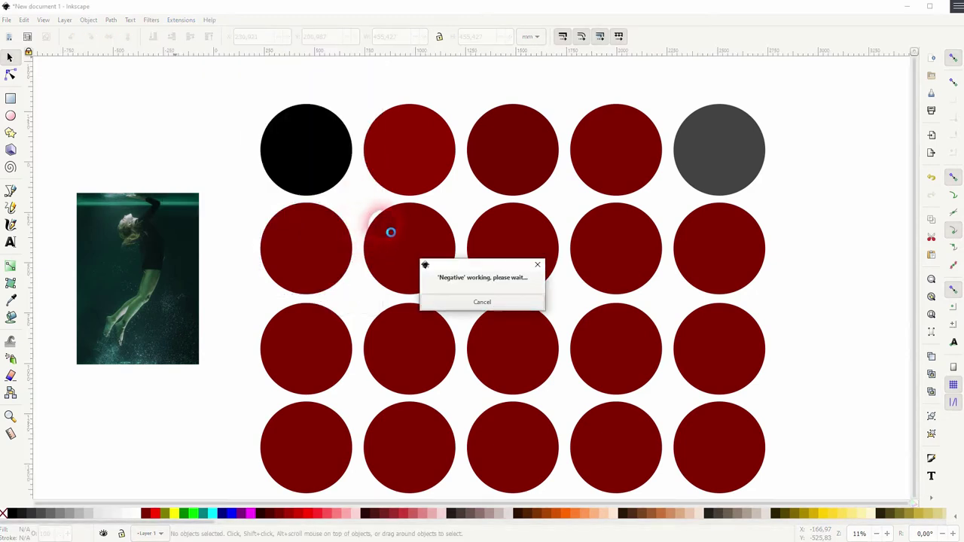
click(418, 260)
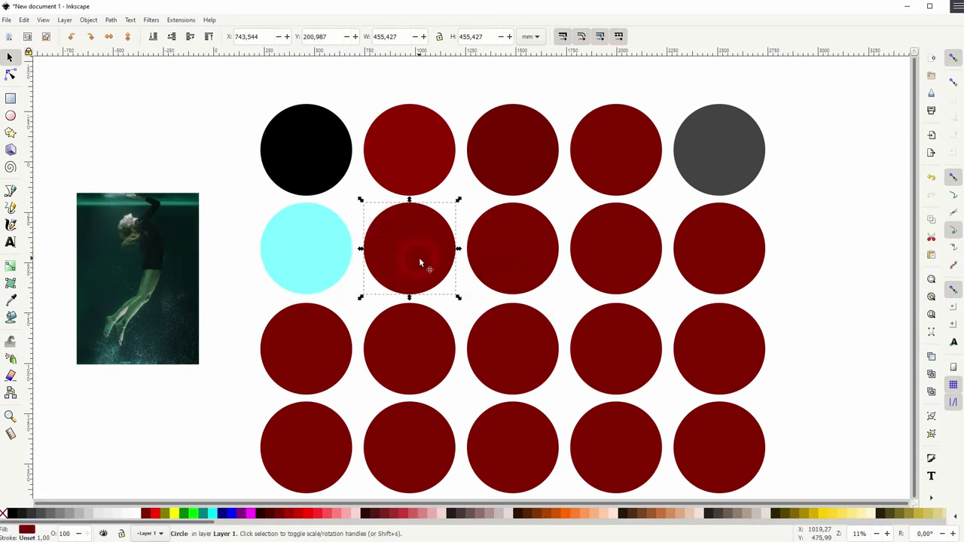
Randomize the circle with hue 70, saturation 83 and lightness 57, then close the dialog.
click(186, 21)
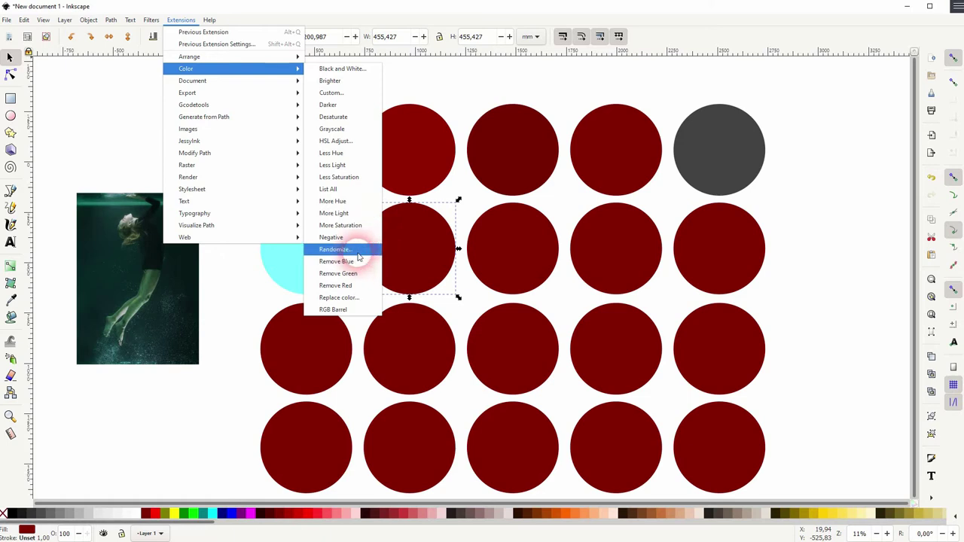
click(359, 257)
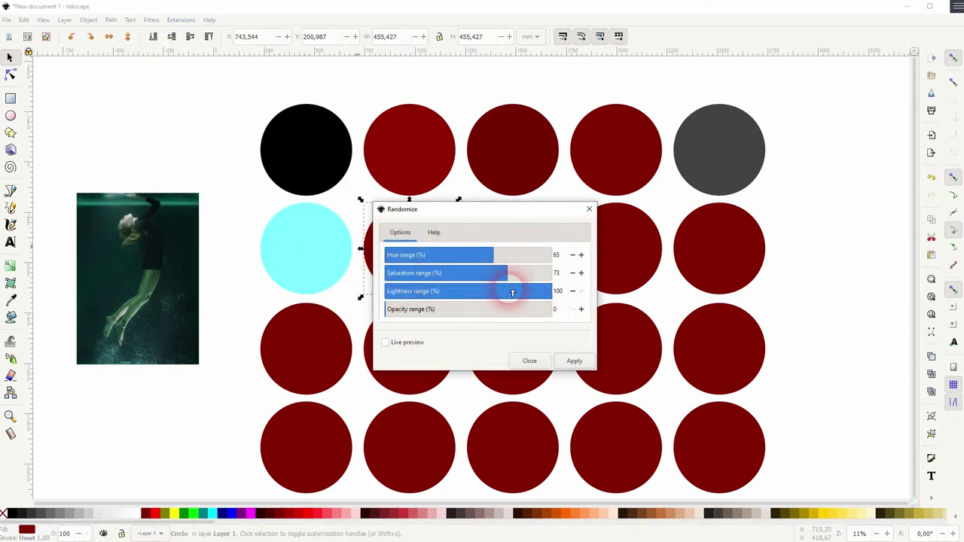
drag(513, 293, 479, 291)
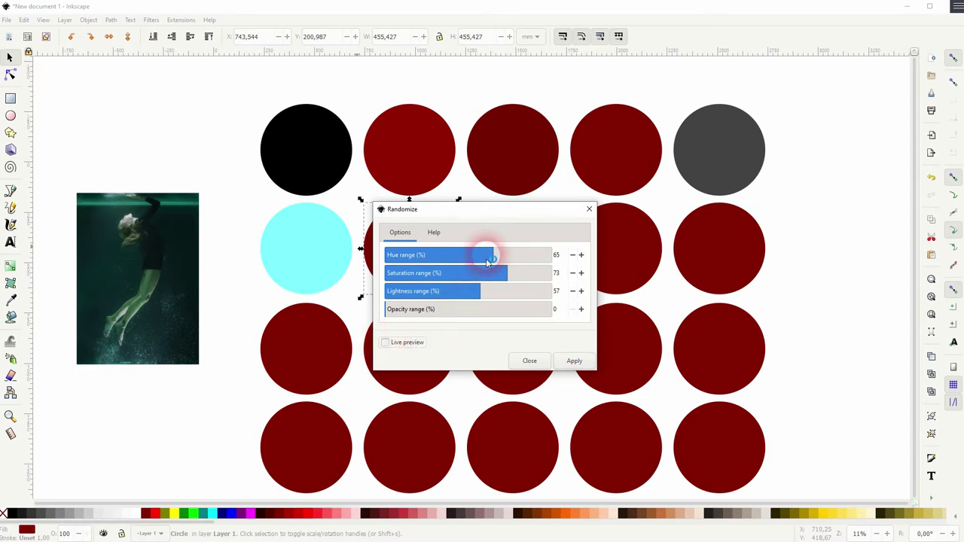
drag(470, 212, 672, 198)
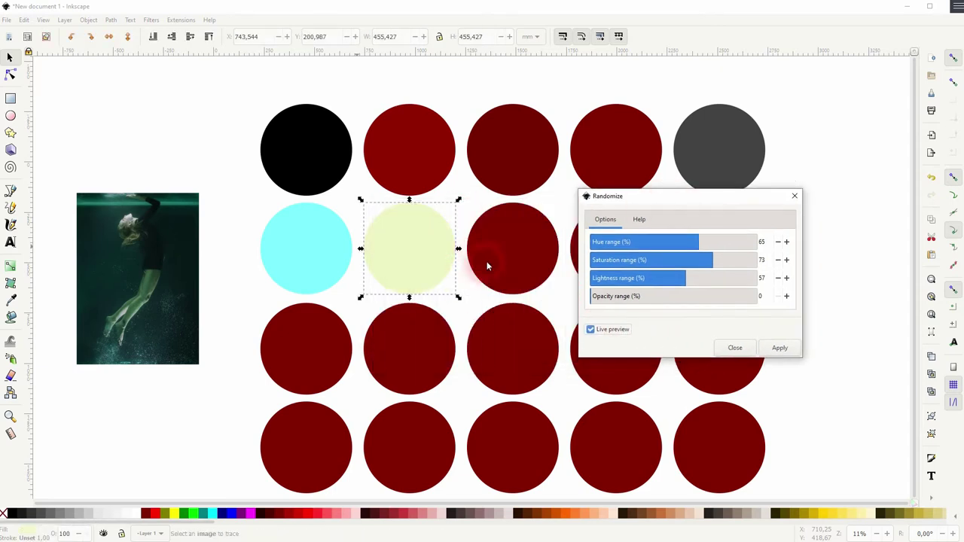
drag(719, 243, 701, 280)
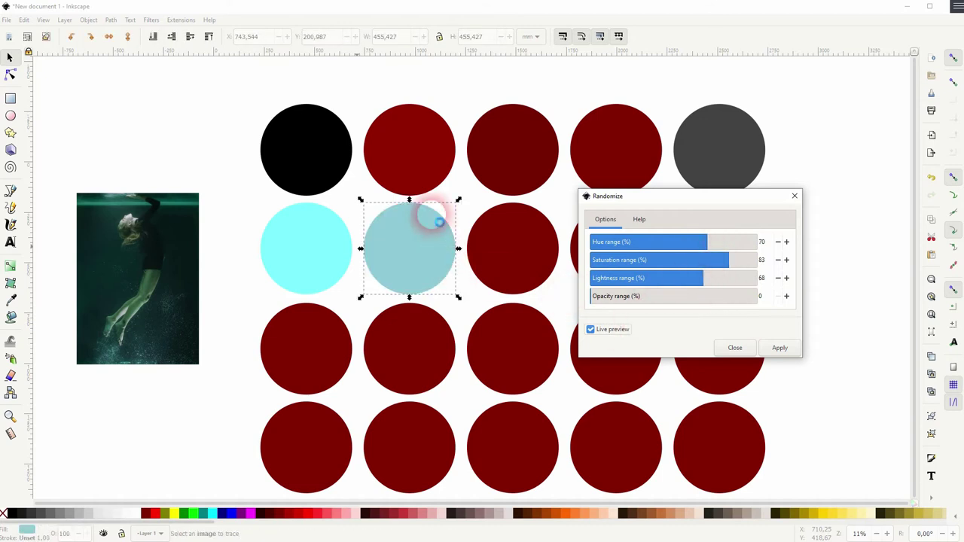
click(784, 353)
click(794, 196)
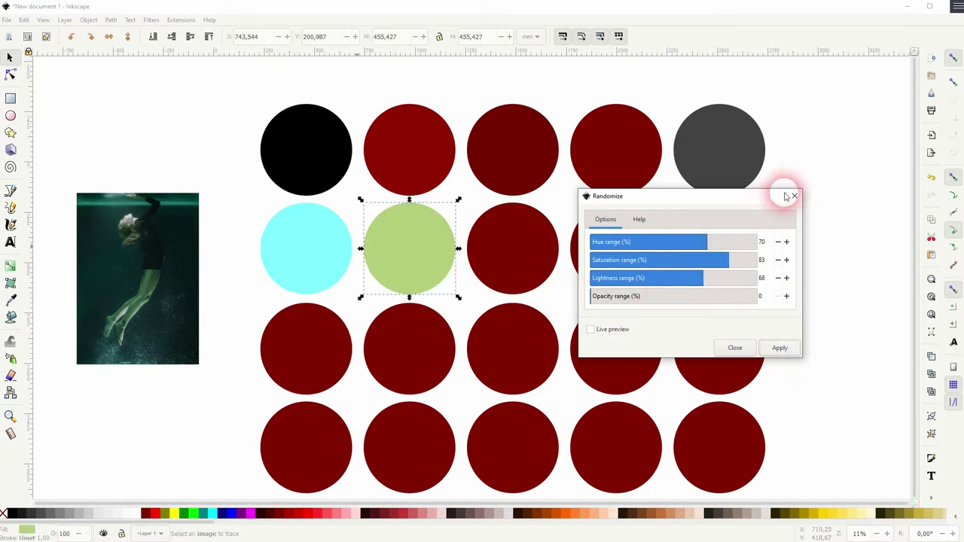
Apply Remove Blue to the third circle in the second row.
click(525, 243)
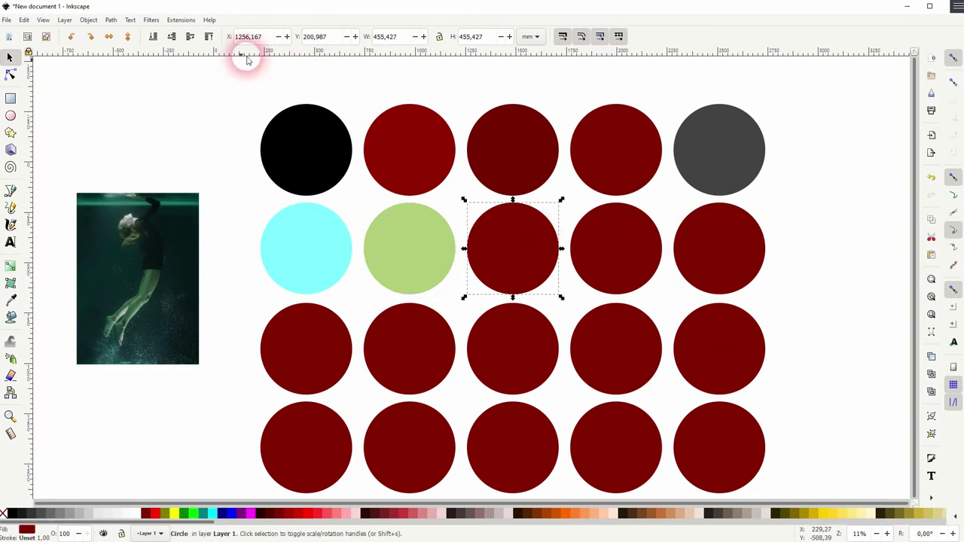
click(184, 19)
mouse_move(241, 72)
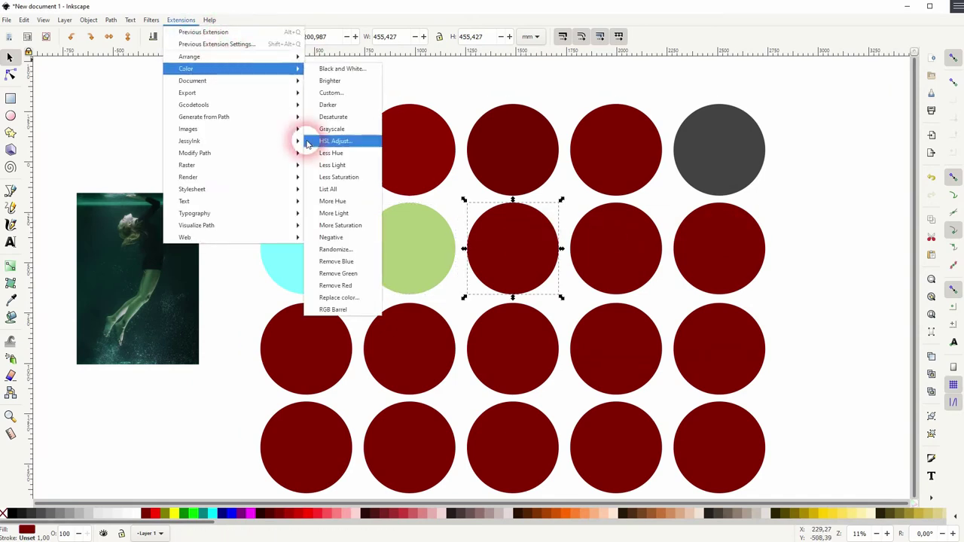
click(358, 261)
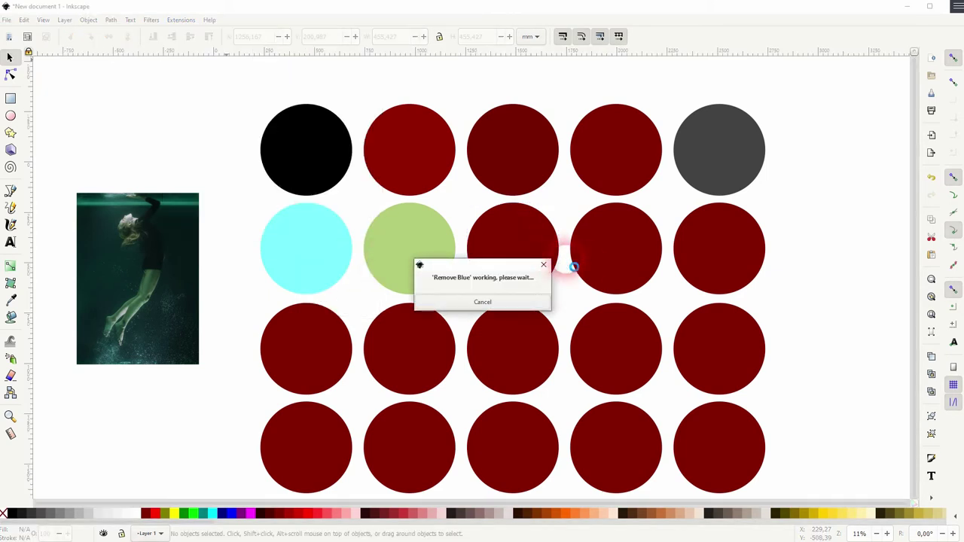
Apply Remove Red to the fourth circle, turning it black.
click(181, 19)
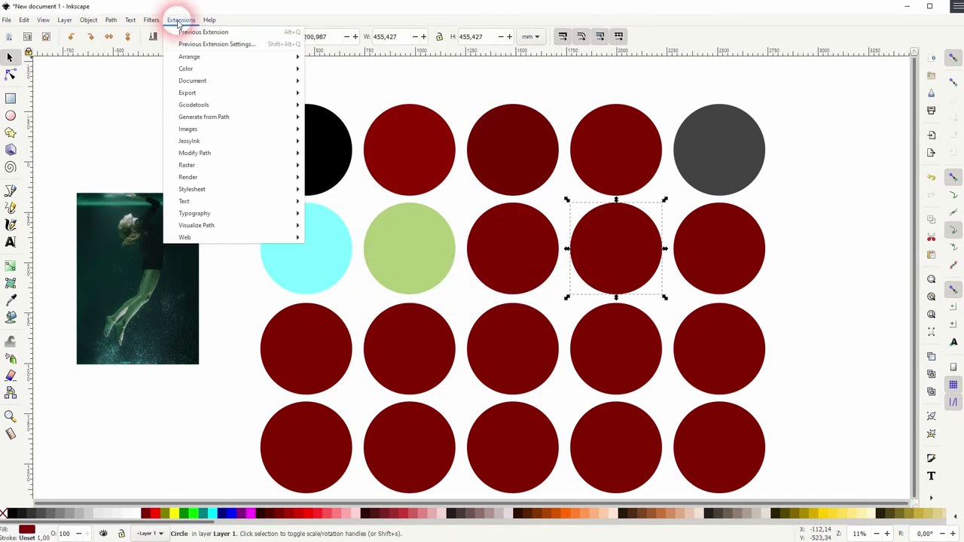
mouse_move(284, 58)
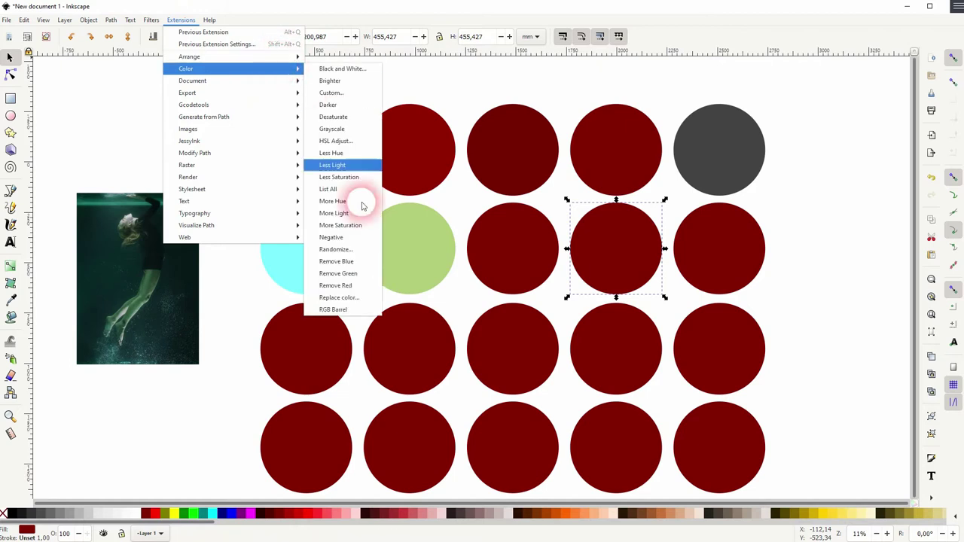
click(336, 288)
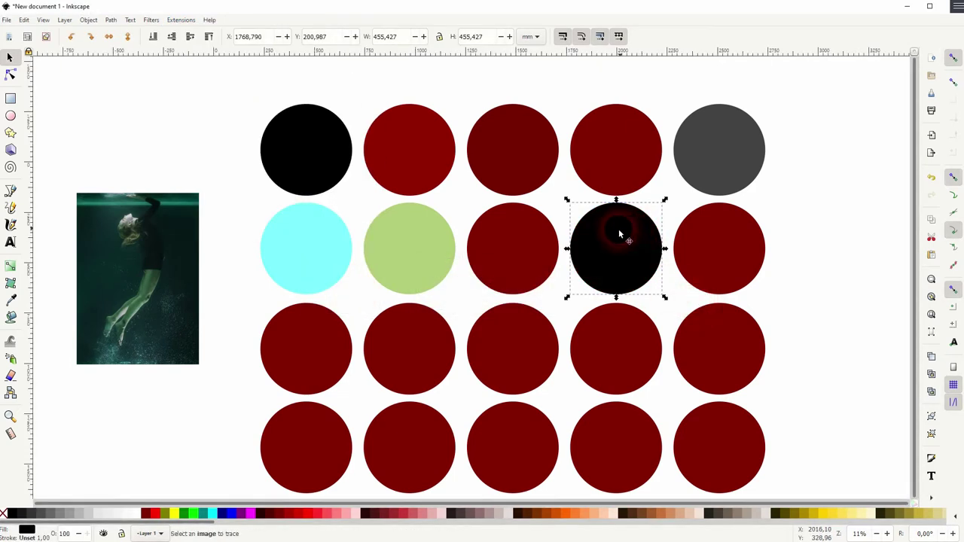
Select the last circle in row two and open the Replace color dialog beside the grid.
click(706, 273)
click(185, 21)
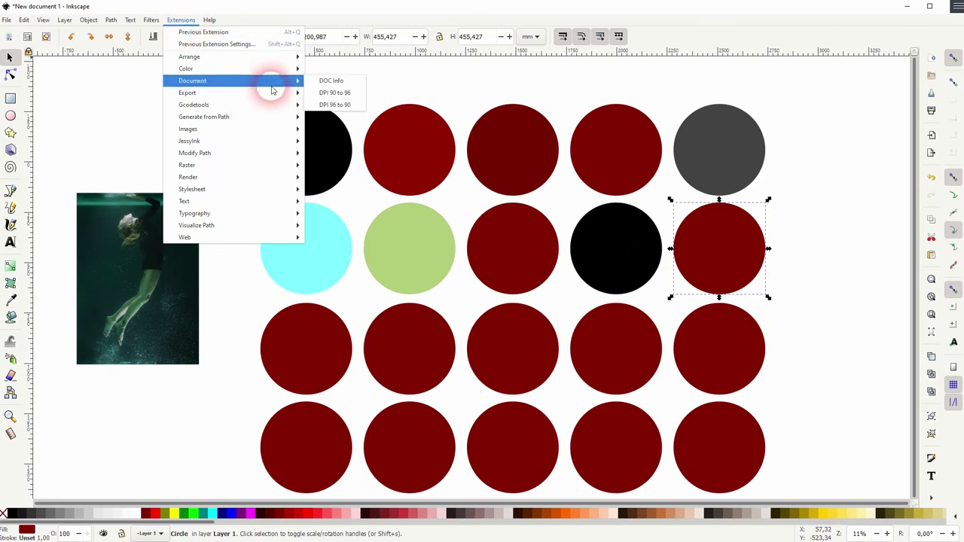
mouse_move(270, 71)
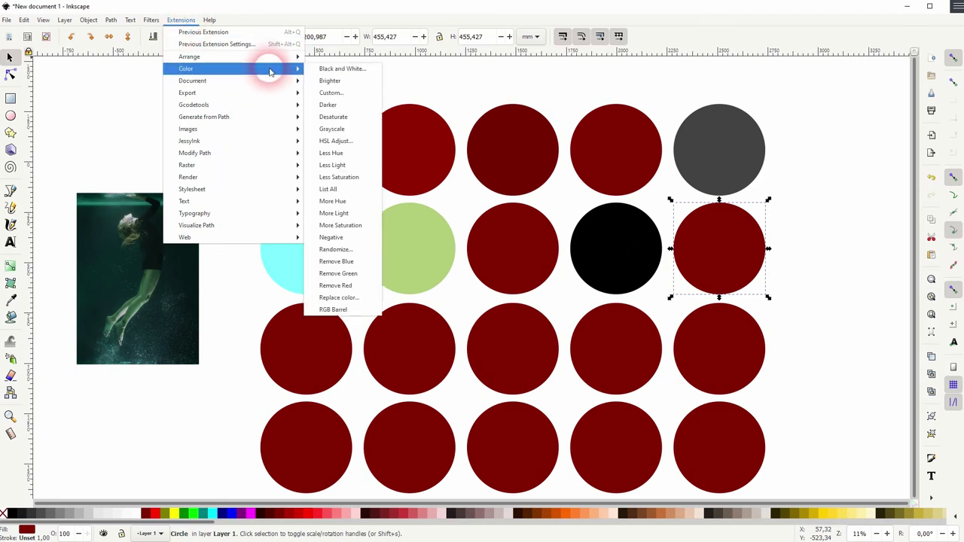
click(360, 299)
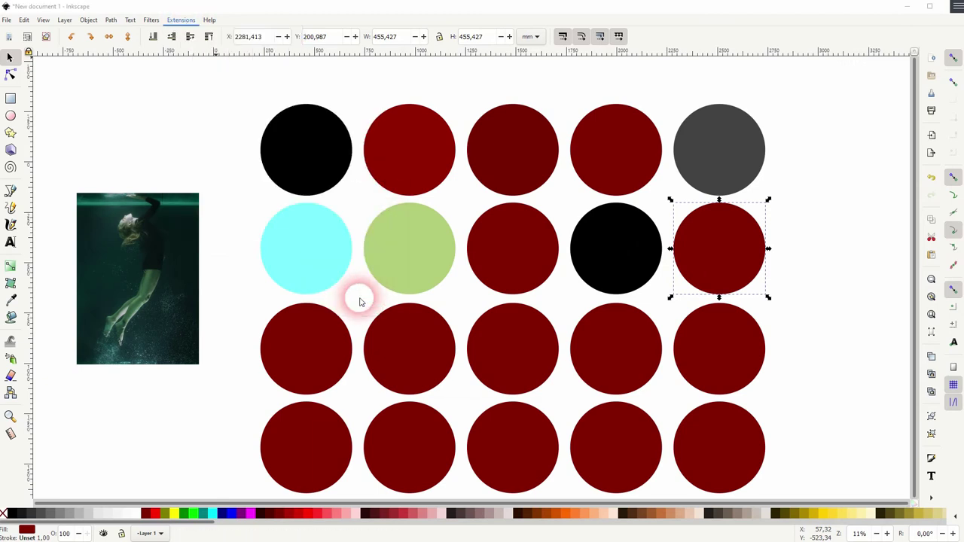
drag(486, 180, 852, 118)
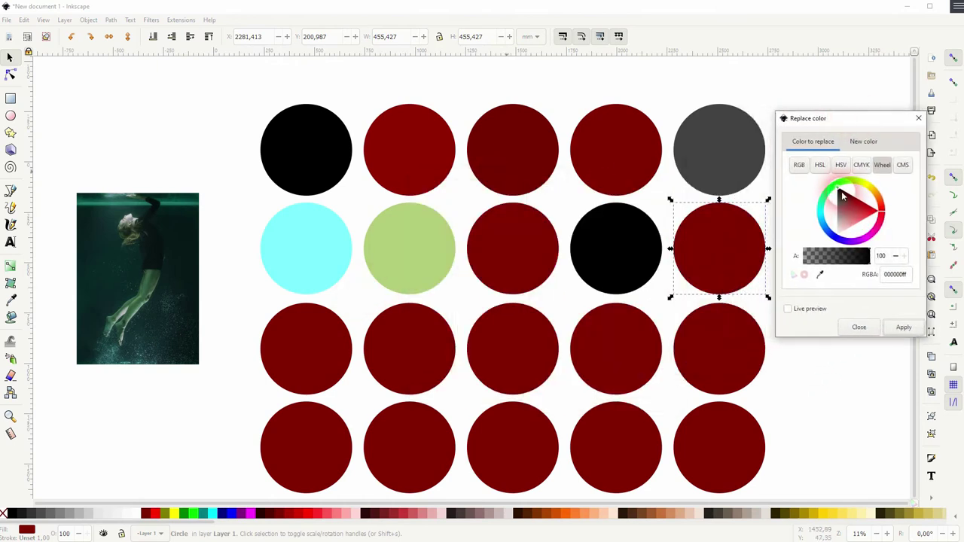
Pick the colour to replace on the wheel, testing it with live preview and Apply.
click(844, 210)
mouse_move(840, 217)
mouse_down()
mouse_move(878, 212)
mouse_move(866, 248)
mouse_up()
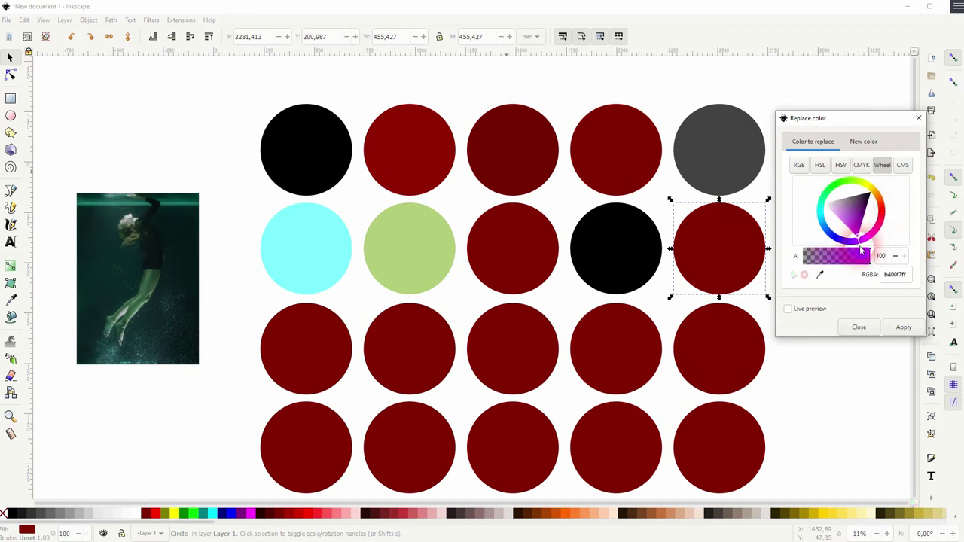
click(808, 310)
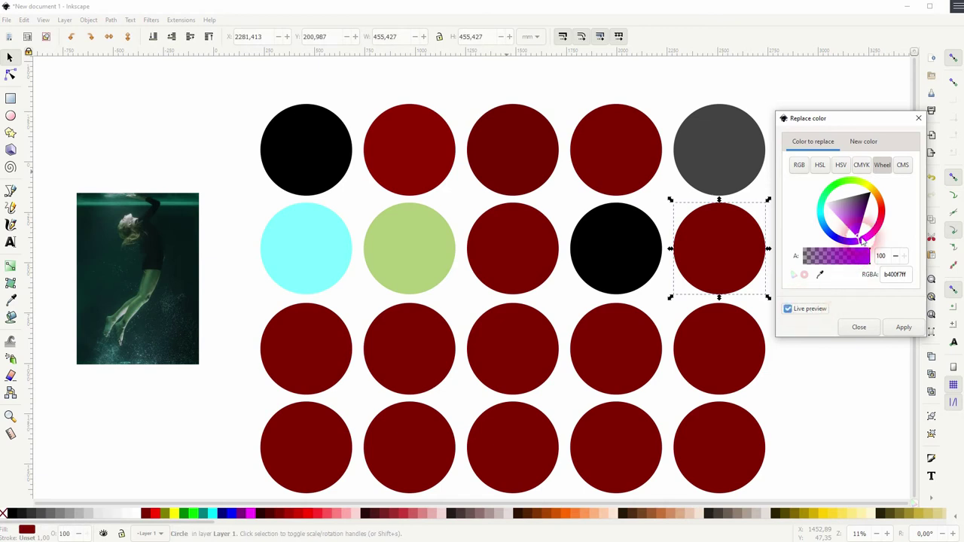
mouse_move(864, 246)
mouse_down()
mouse_move(829, 247)
mouse_move(839, 204)
mouse_move(899, 243)
mouse_move(891, 302)
mouse_up()
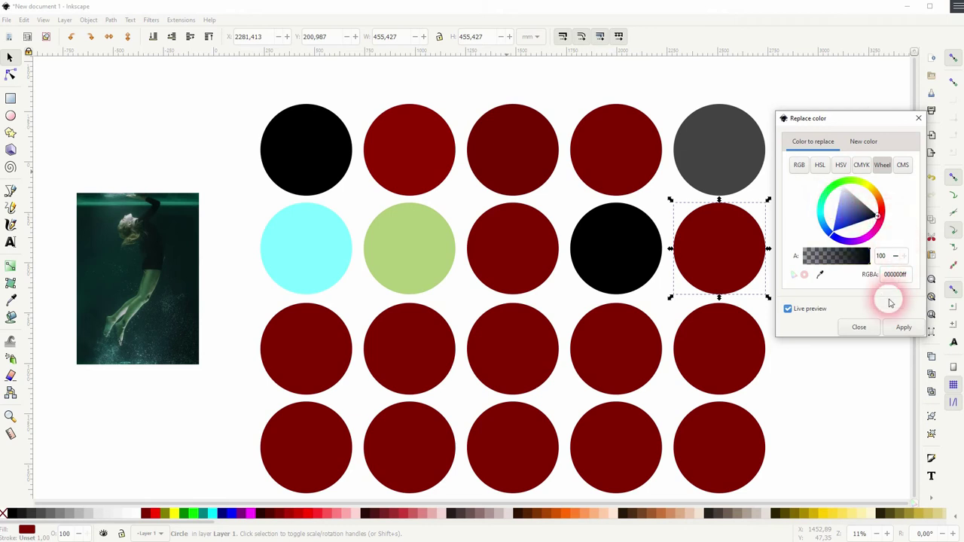
click(904, 326)
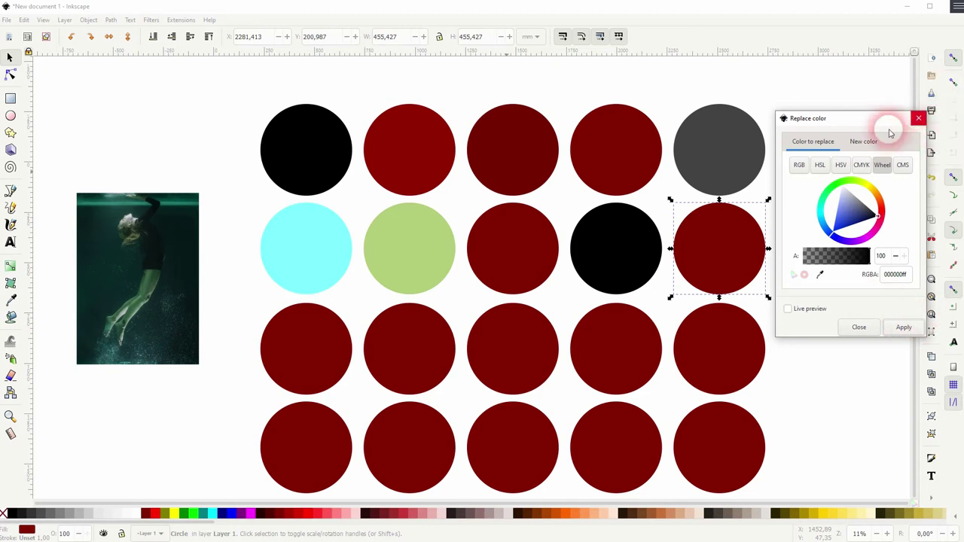
click(757, 253)
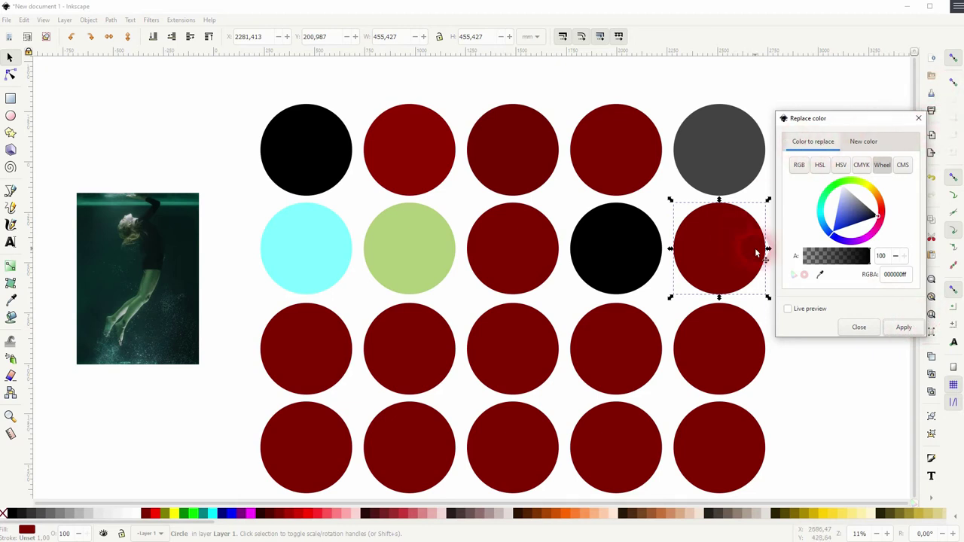
mouse_move(837, 231)
mouse_down()
mouse_move(856, 238)
mouse_move(883, 216)
mouse_up()
click(803, 314)
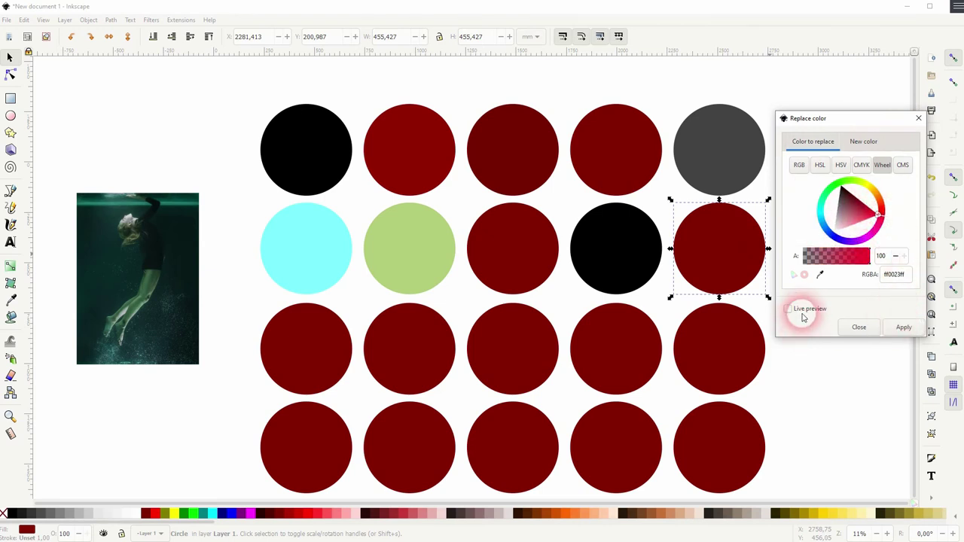
click(825, 310)
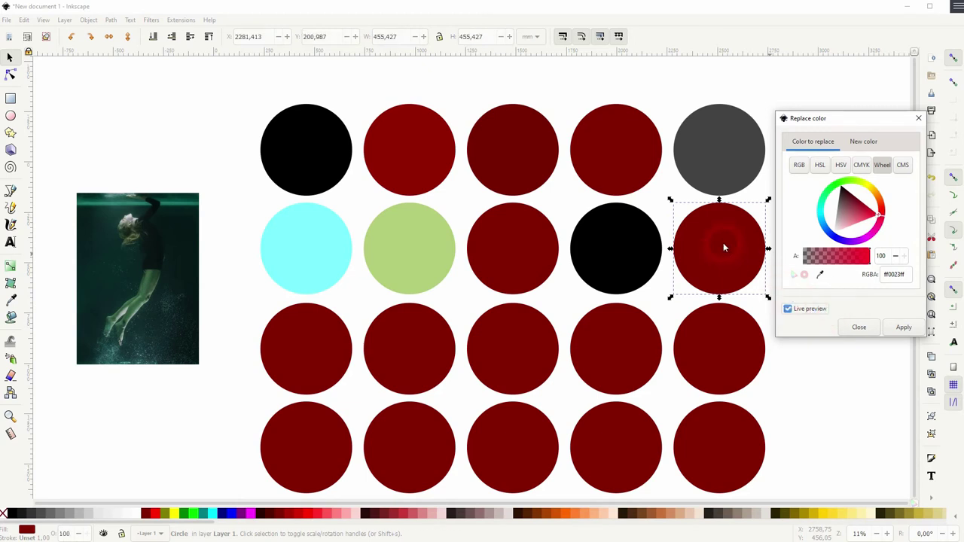
Set the new colour to blue-violet 4b00ffff, apply it, and turn off live preview.
click(864, 141)
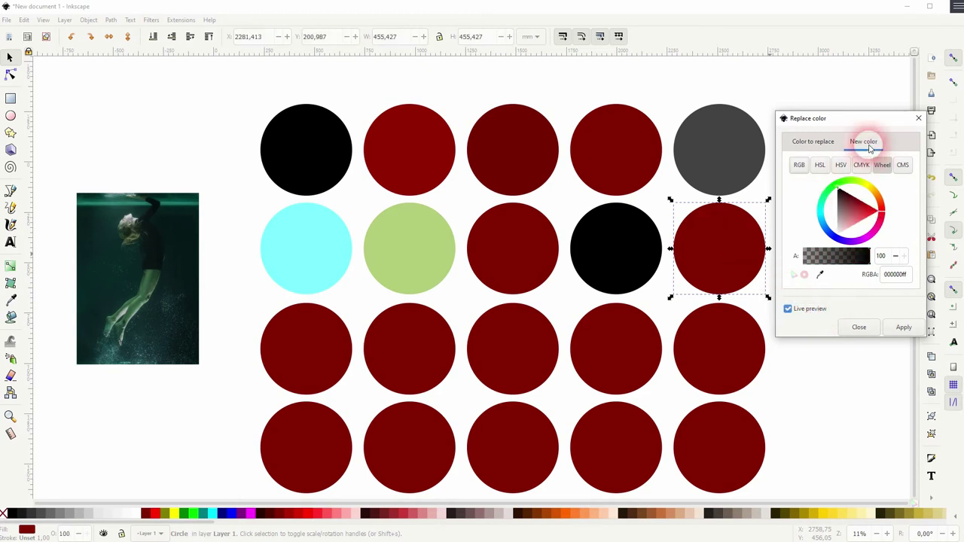
click(845, 194)
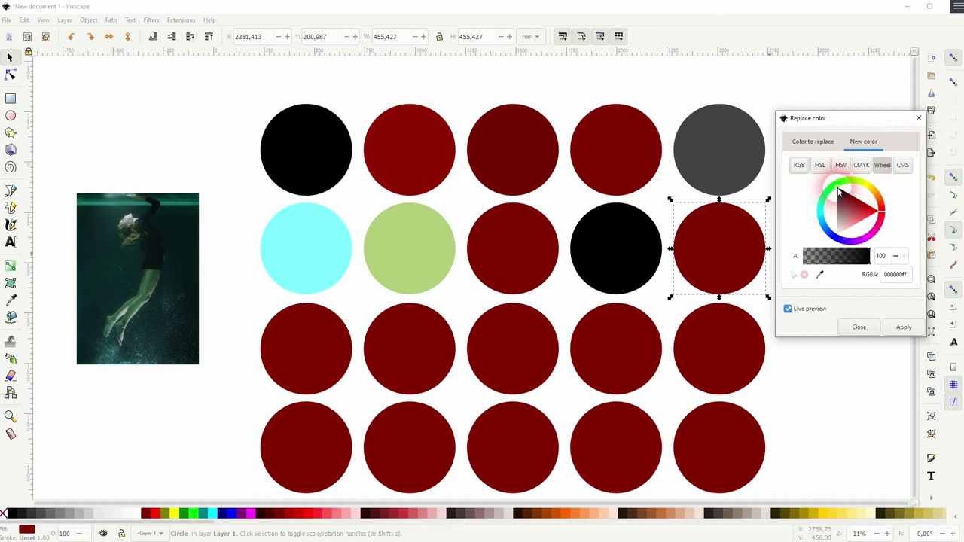
click(879, 212)
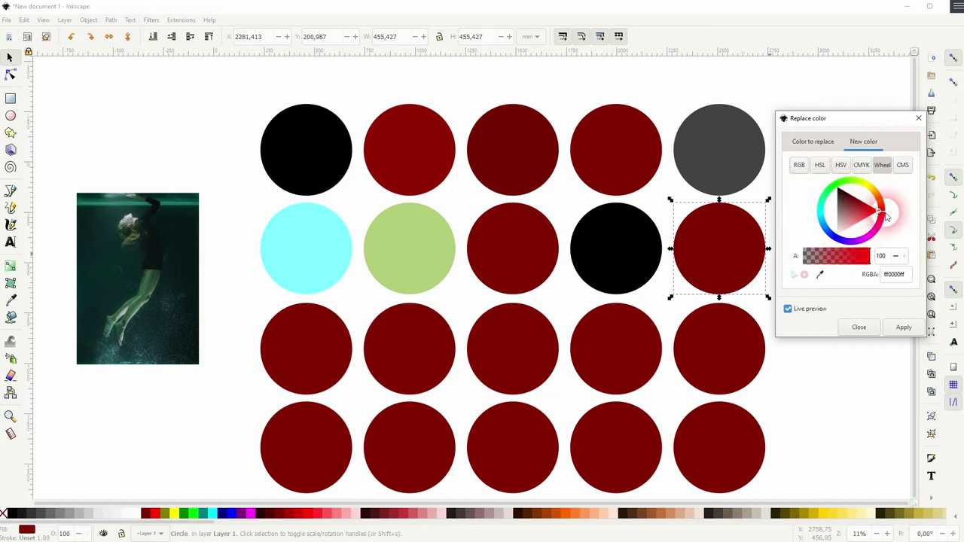
drag(883, 215, 846, 241)
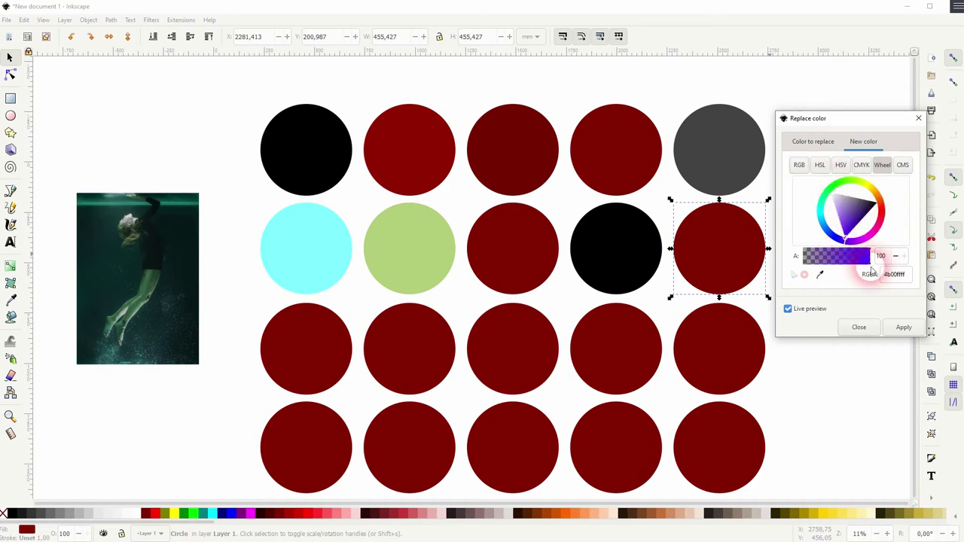
click(895, 320)
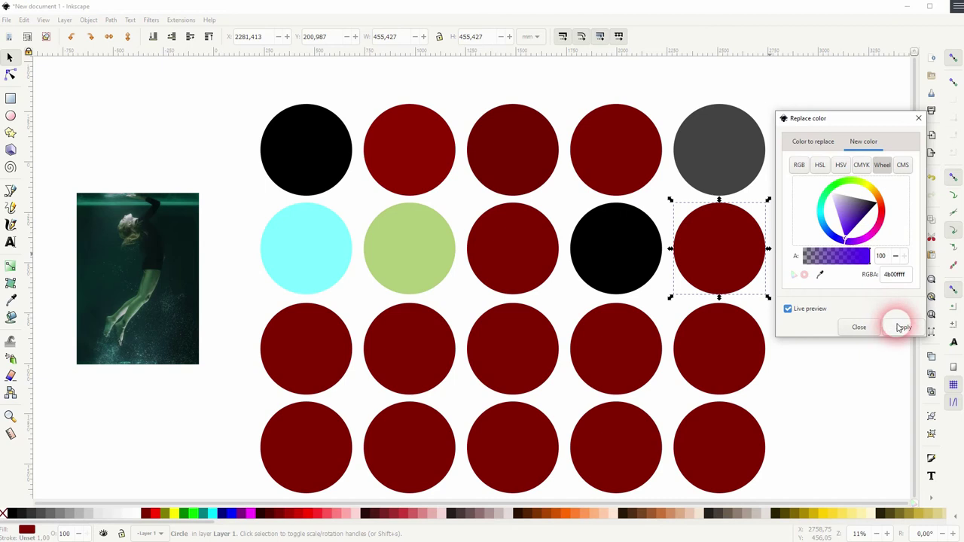
click(812, 312)
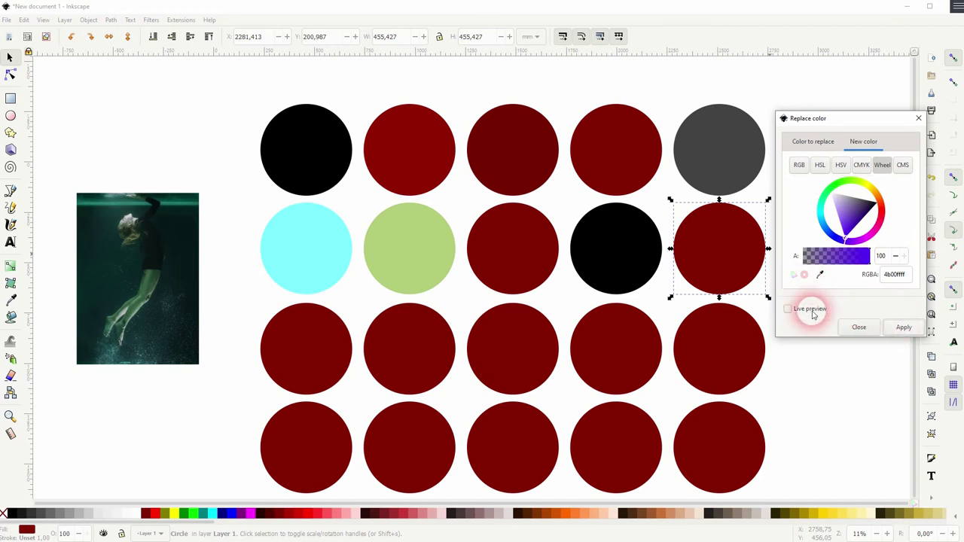
click(317, 348)
Open Fill and Stroke on the third-row left circle and copy its 840000 fill code.
click(903, 228)
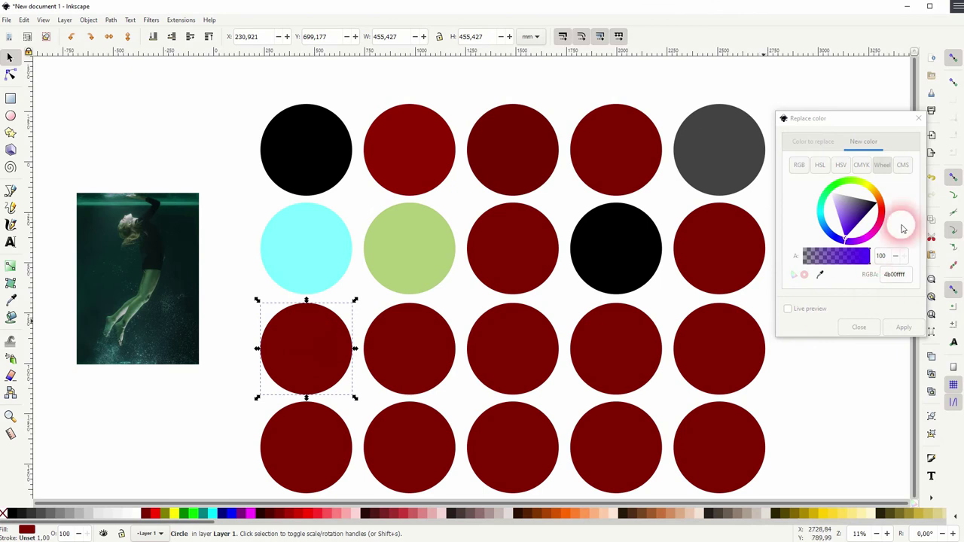
click(814, 141)
click(888, 256)
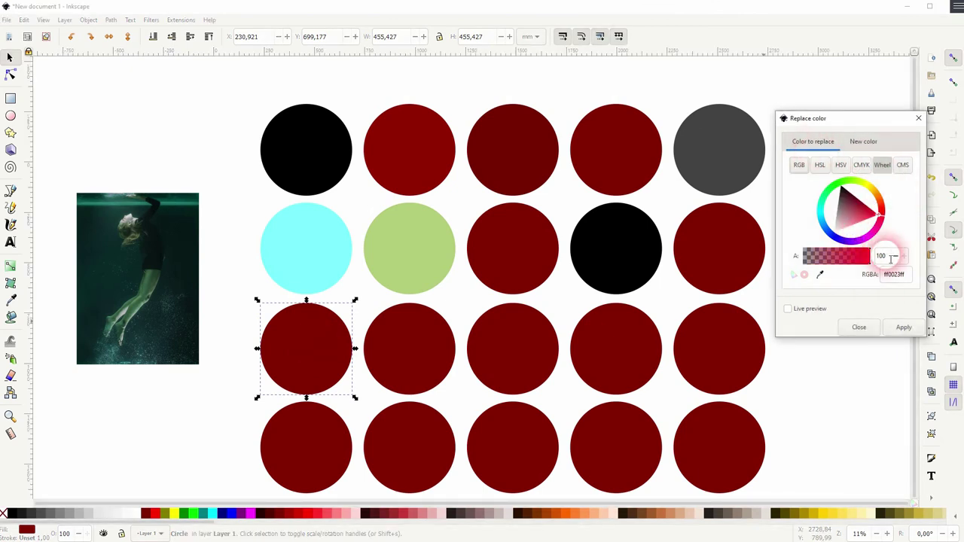
click(408, 235)
click(887, 210)
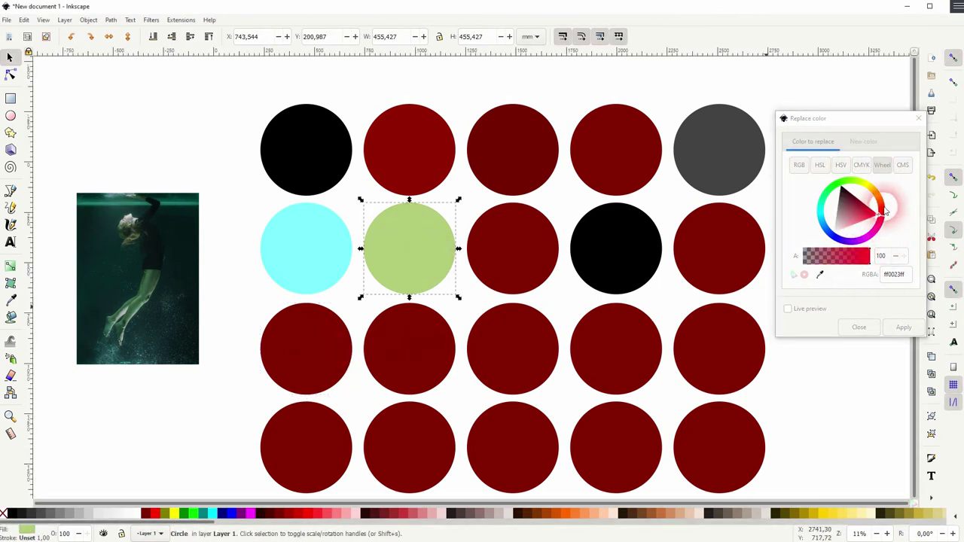
click(85, 20)
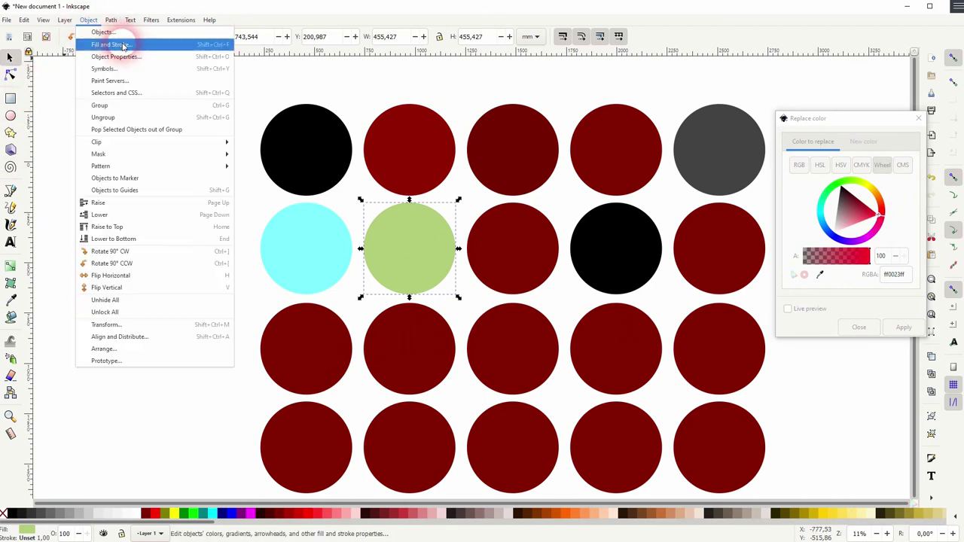
click(112, 39)
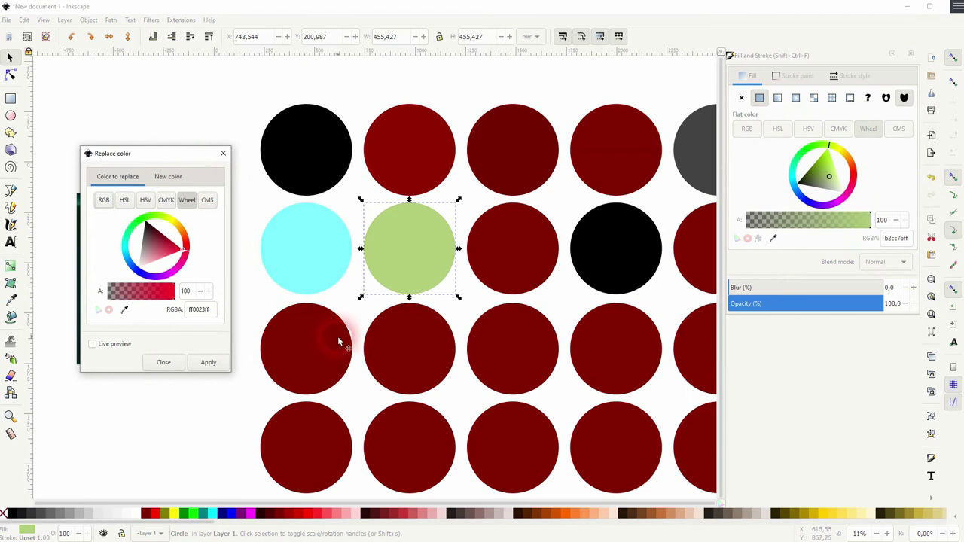
click(319, 340)
click(913, 244)
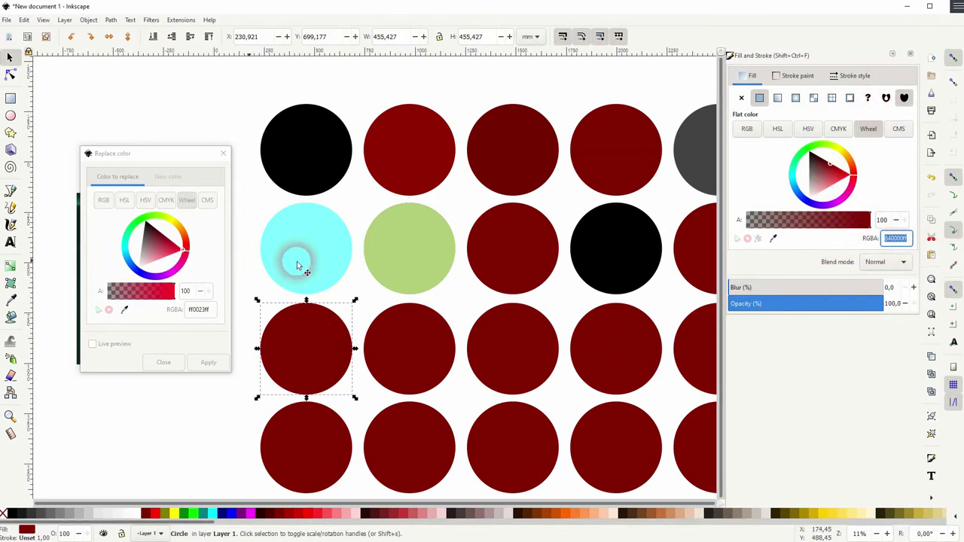
click(148, 156)
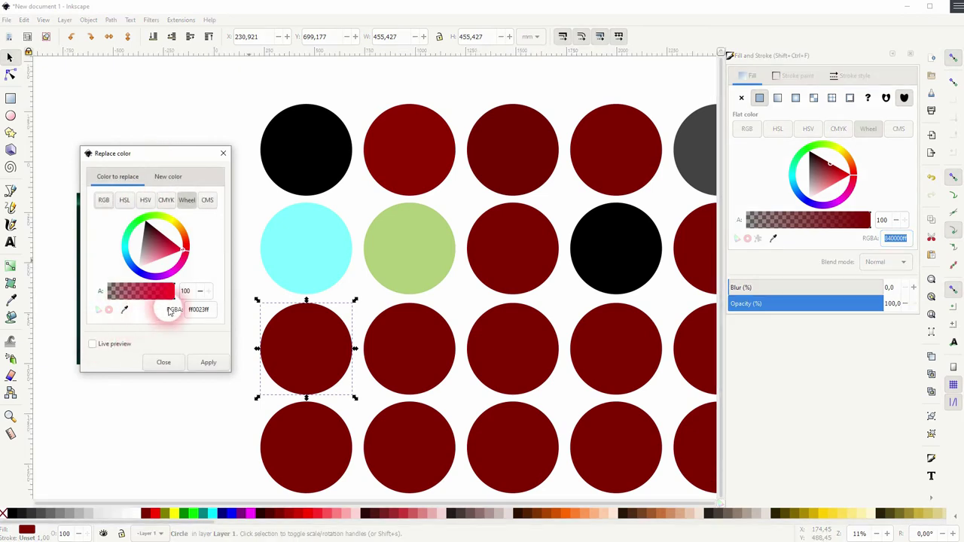
Replace colour 840000 with 00a5ff using live preview, apply it, and close the dialog.
click(200, 309)
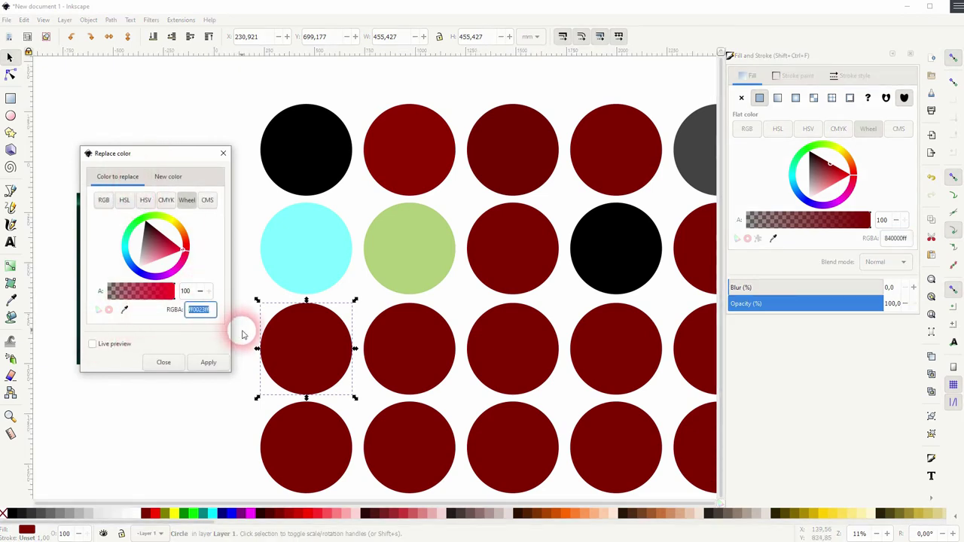
click(93, 344)
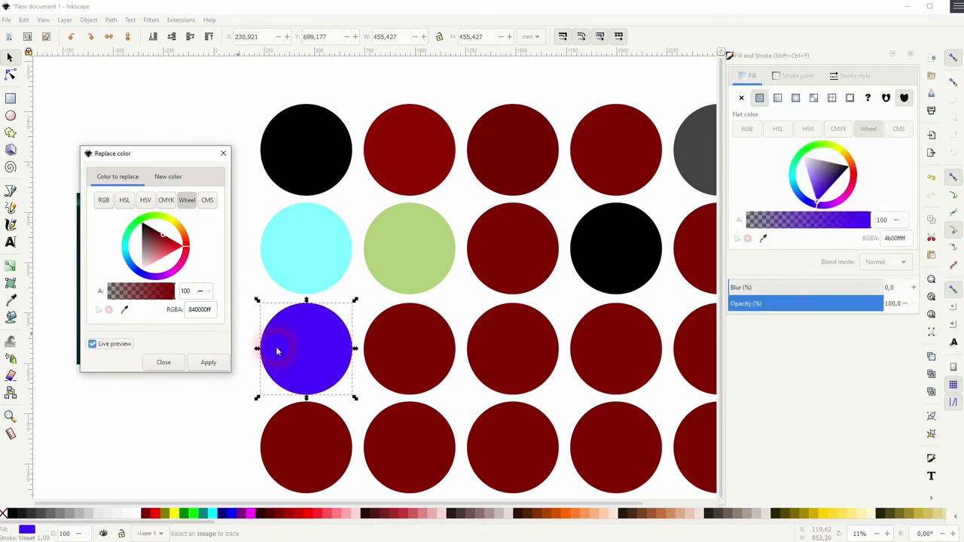
click(169, 176)
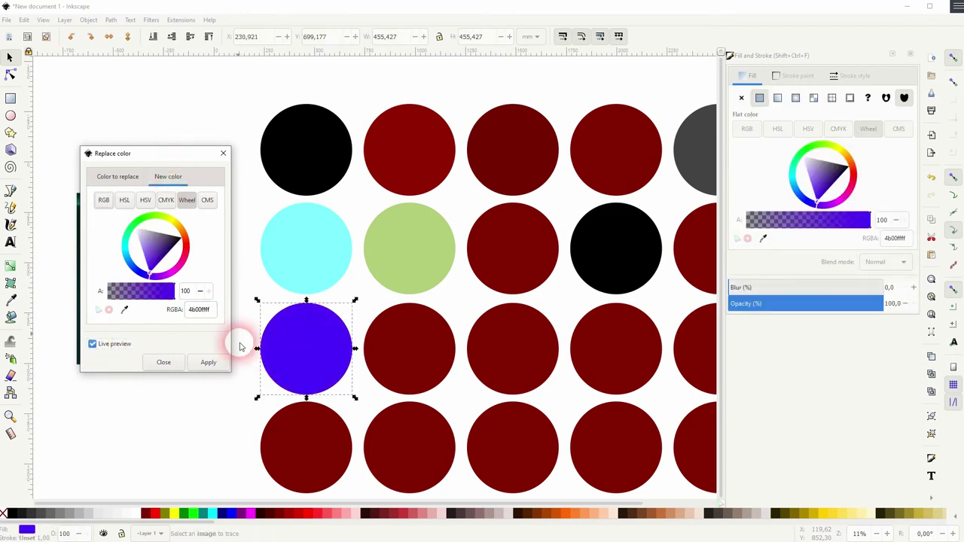
drag(149, 278, 114, 258)
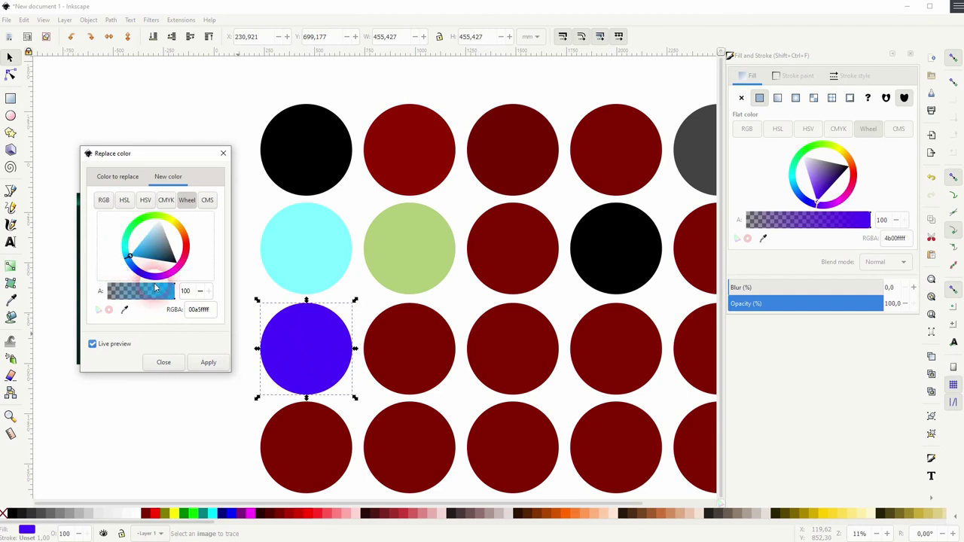
click(93, 344)
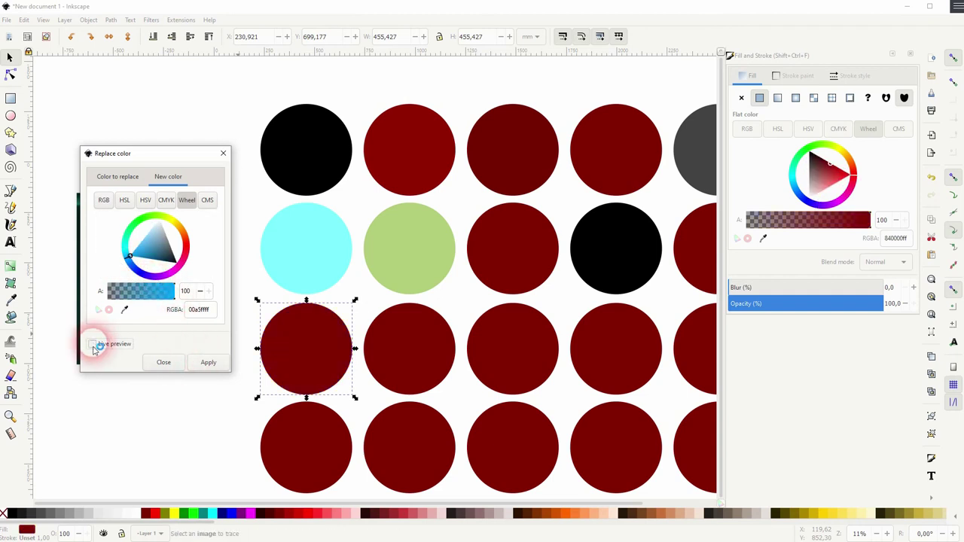
click(92, 345)
click(209, 363)
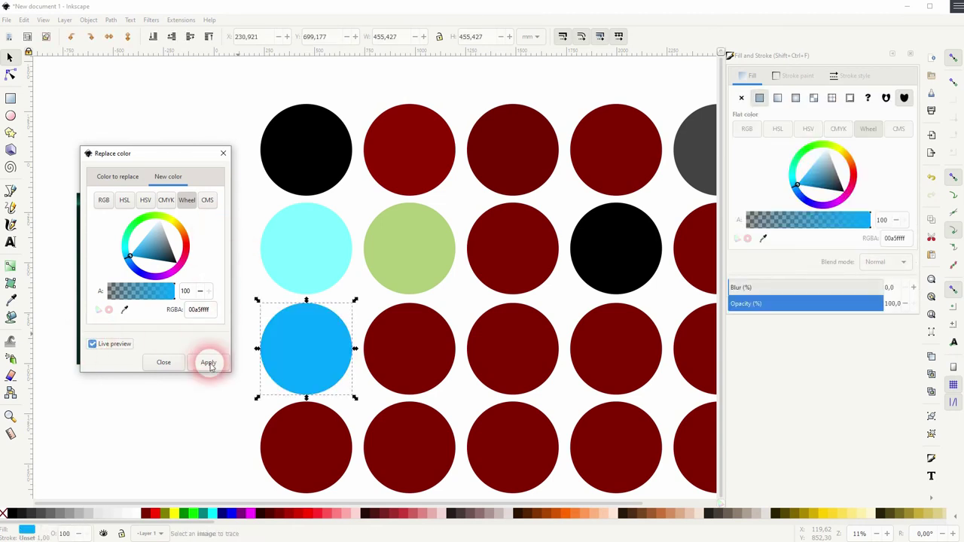
click(222, 154)
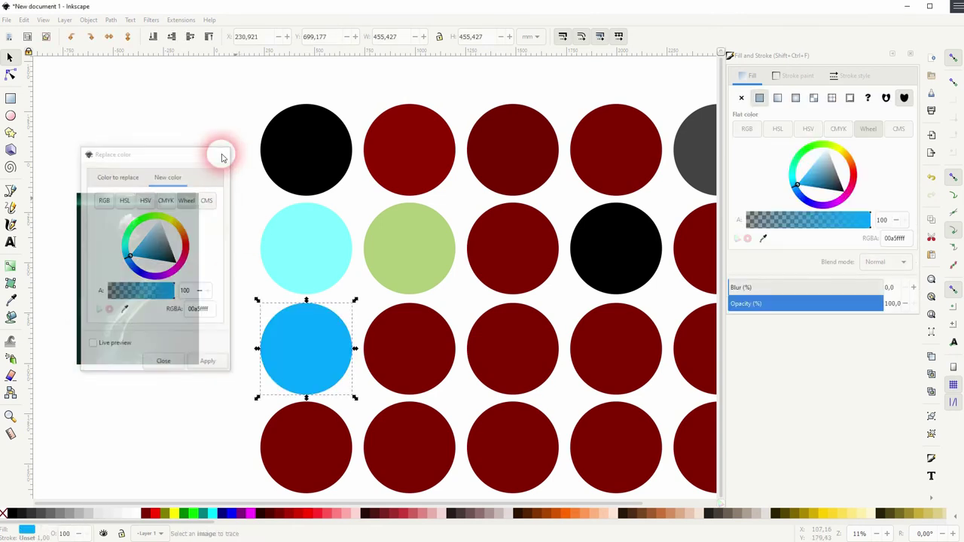
Close Fill and Stroke and apply RGB Barrel to the third row's second circle.
click(911, 56)
click(417, 354)
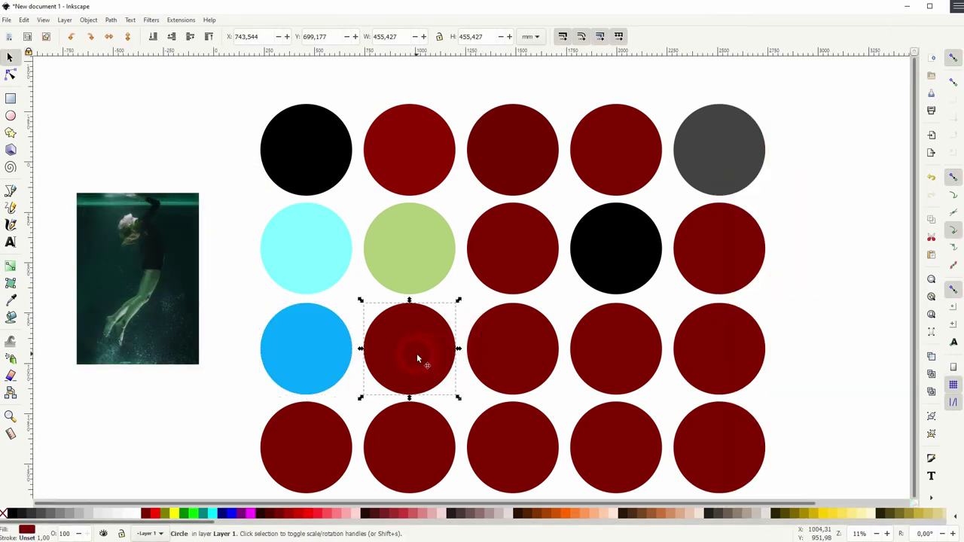
click(179, 20)
click(243, 69)
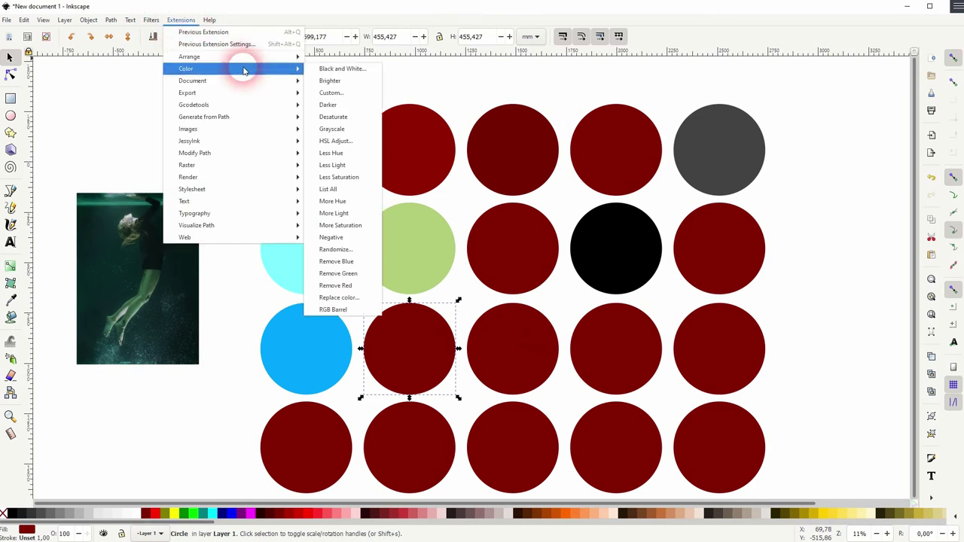
click(341, 310)
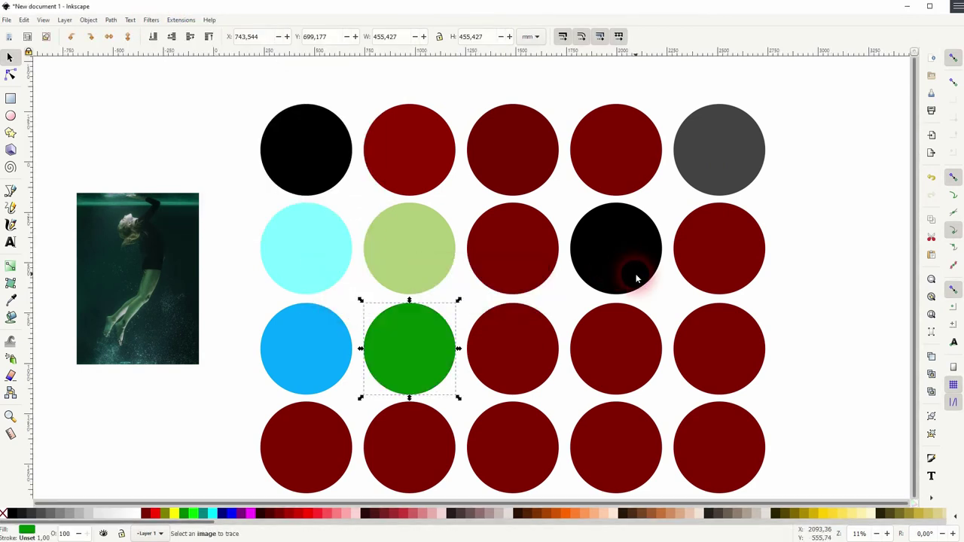
Apply RGB Barrel to the third row's third circle, turning it green.
click(495, 355)
click(180, 19)
click(302, 154)
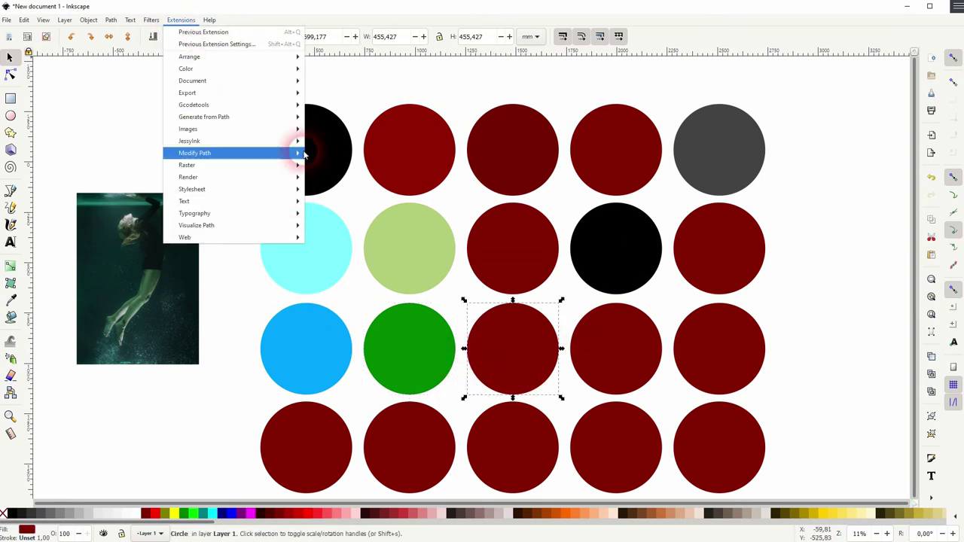
click(269, 70)
click(363, 309)
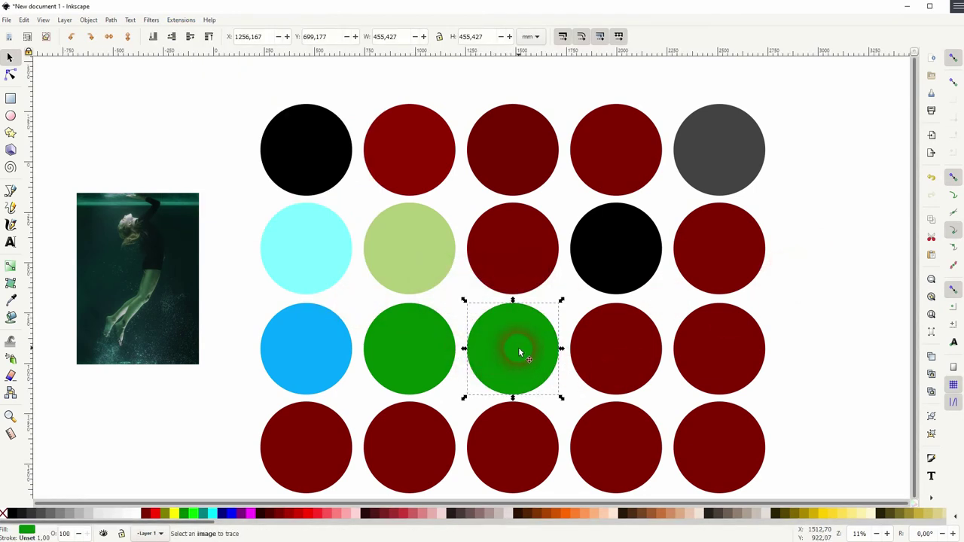
click(176, 259)
Apply the Color > Remove Green effect to the selected image.
click(181, 20)
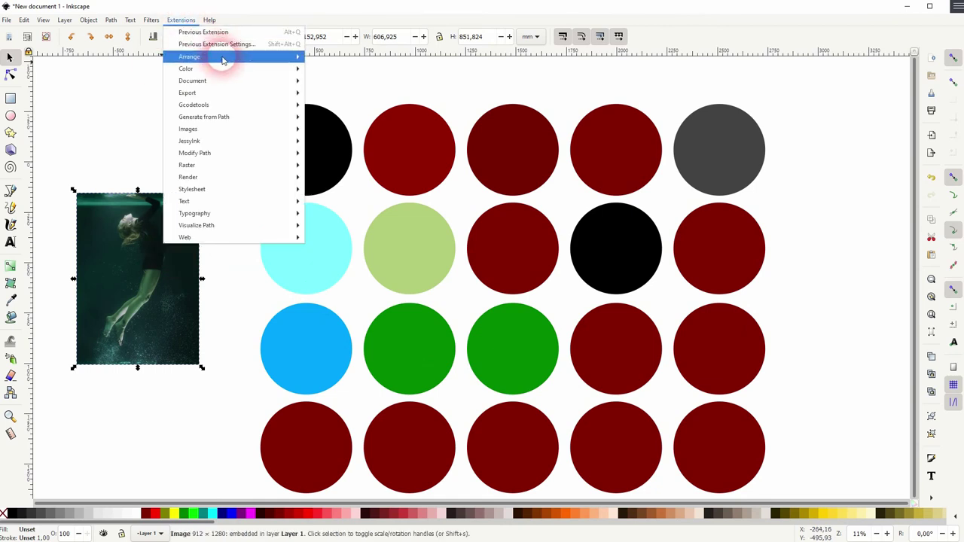
mouse_move(237, 69)
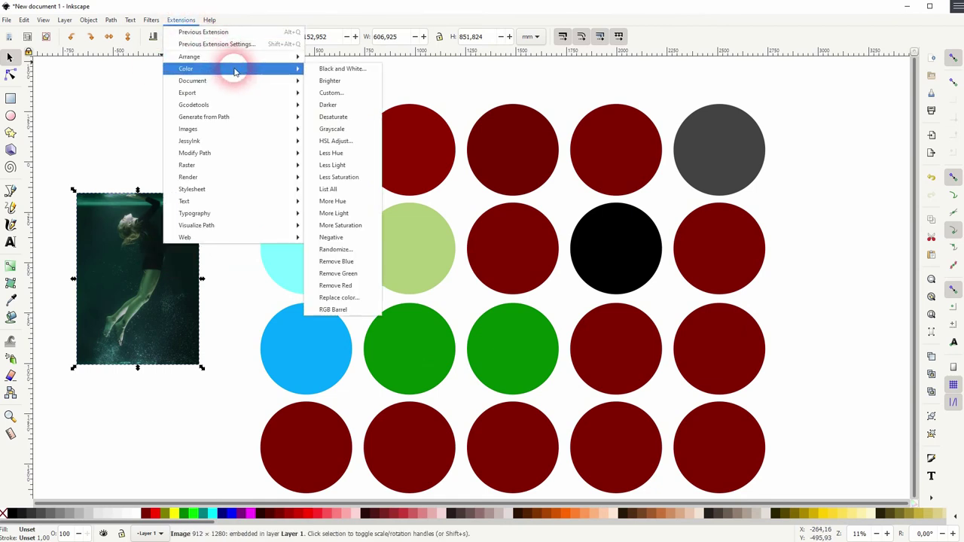
click(348, 274)
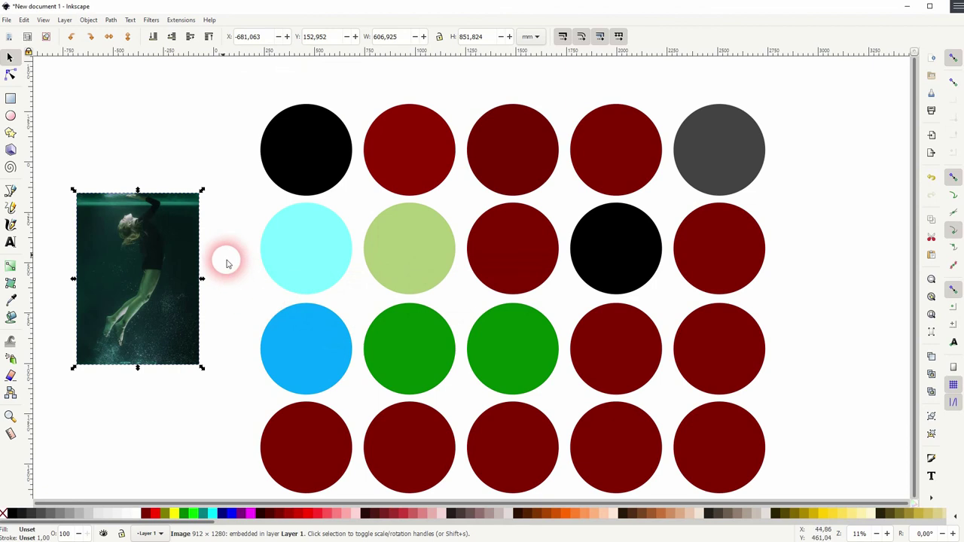
Apply the Color > RGB Barrel effect, then select all twenty circles and deselect them.
click(182, 20)
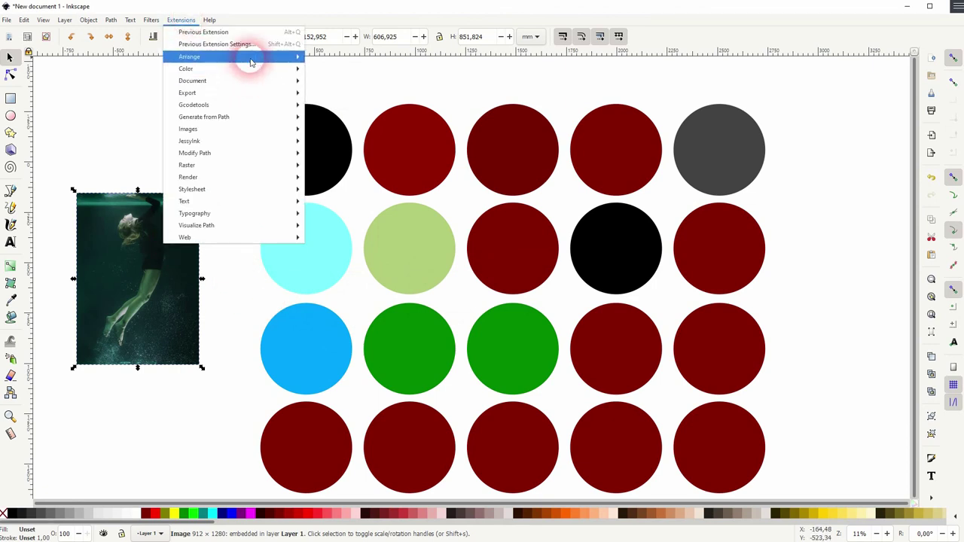
mouse_move(251, 71)
click(344, 310)
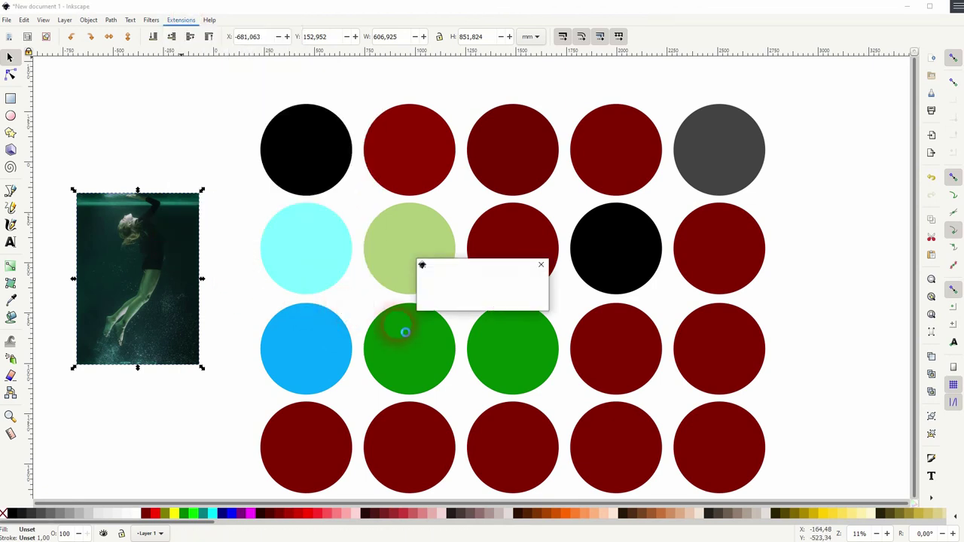
drag(229, 123, 846, 402)
click(823, 388)
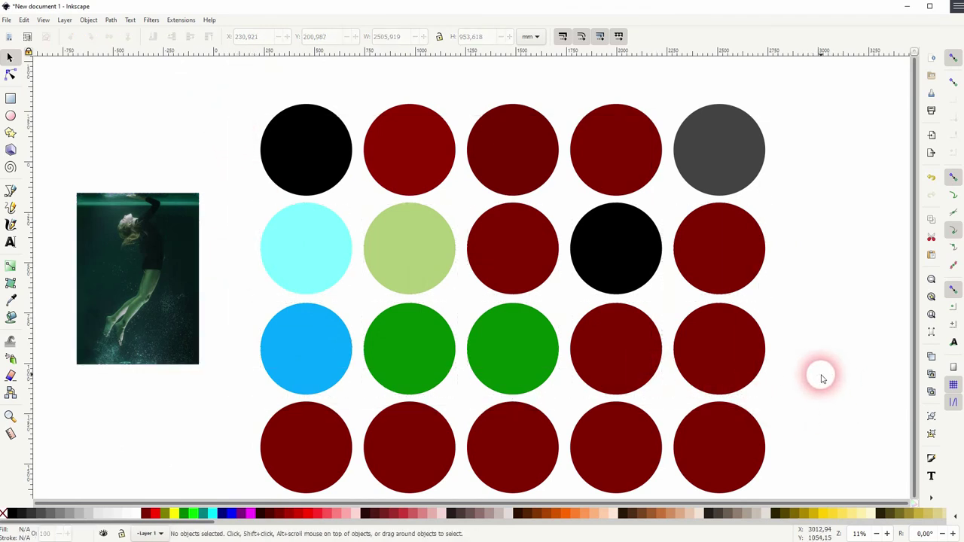